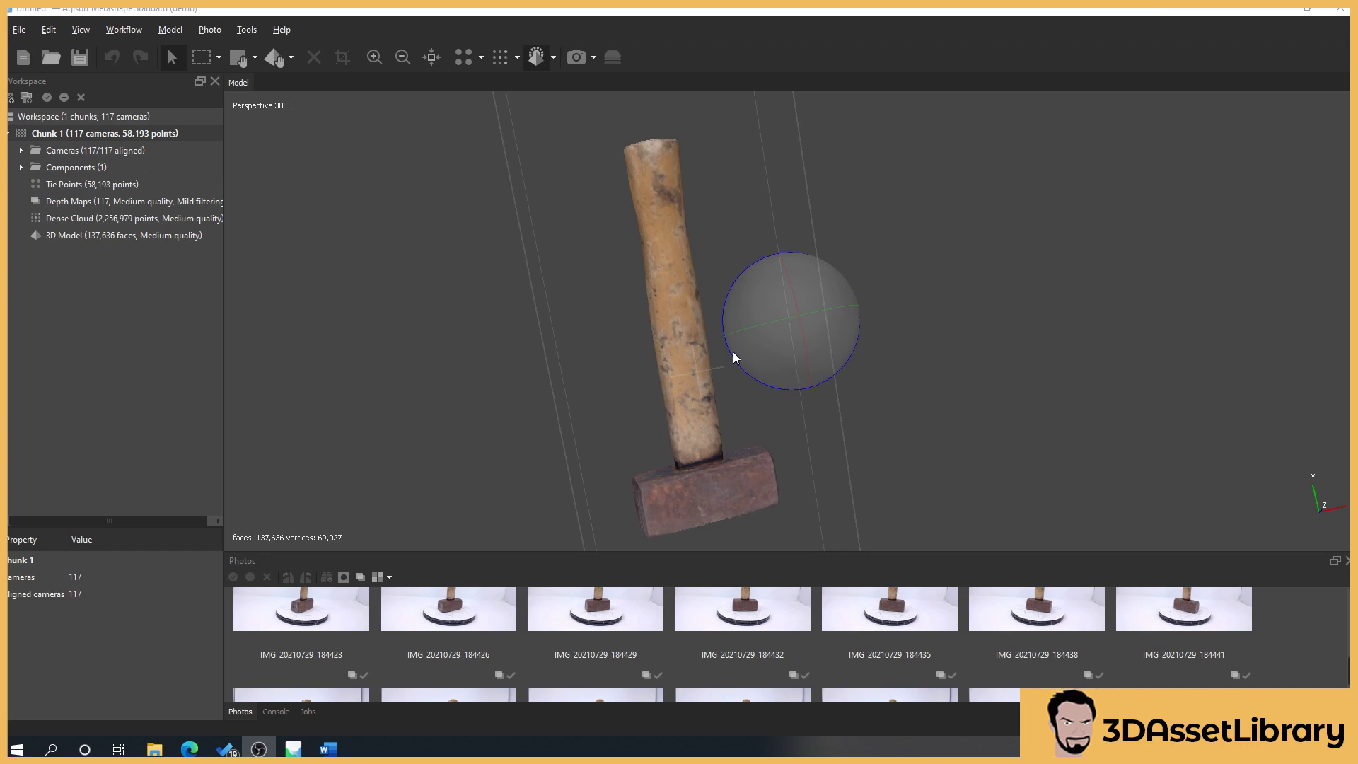
Rotate the hammer more upright and enlarge the Photos panel to show a second row of photos.
{"action": "left_click_drag", "start_coordinate": [775, 388], "coordinate": [761, 384]}
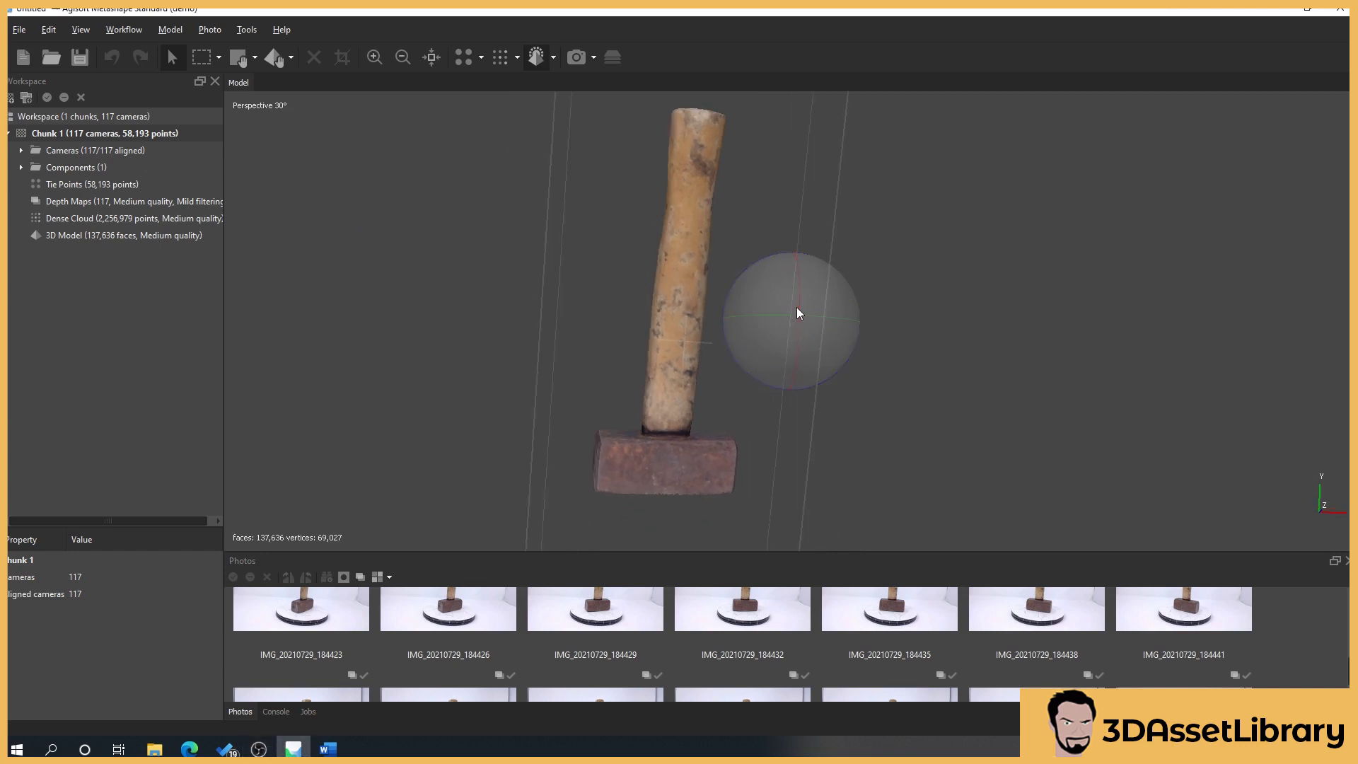
{"action": "left_click_drag", "start_coordinate": [799, 300], "coordinate": [799, 309]}
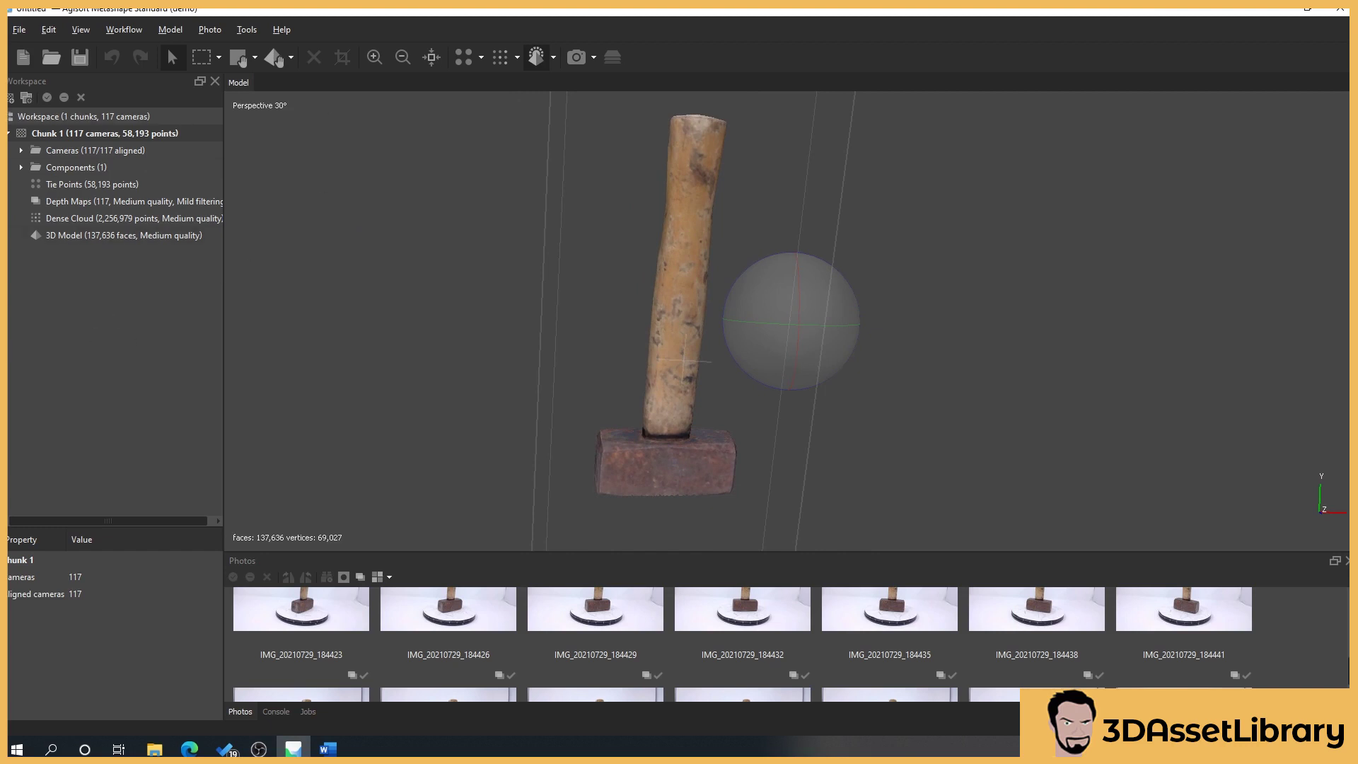
{"action": "left_click_drag", "start_coordinate": [311, 553], "coordinate": [312, 503]}
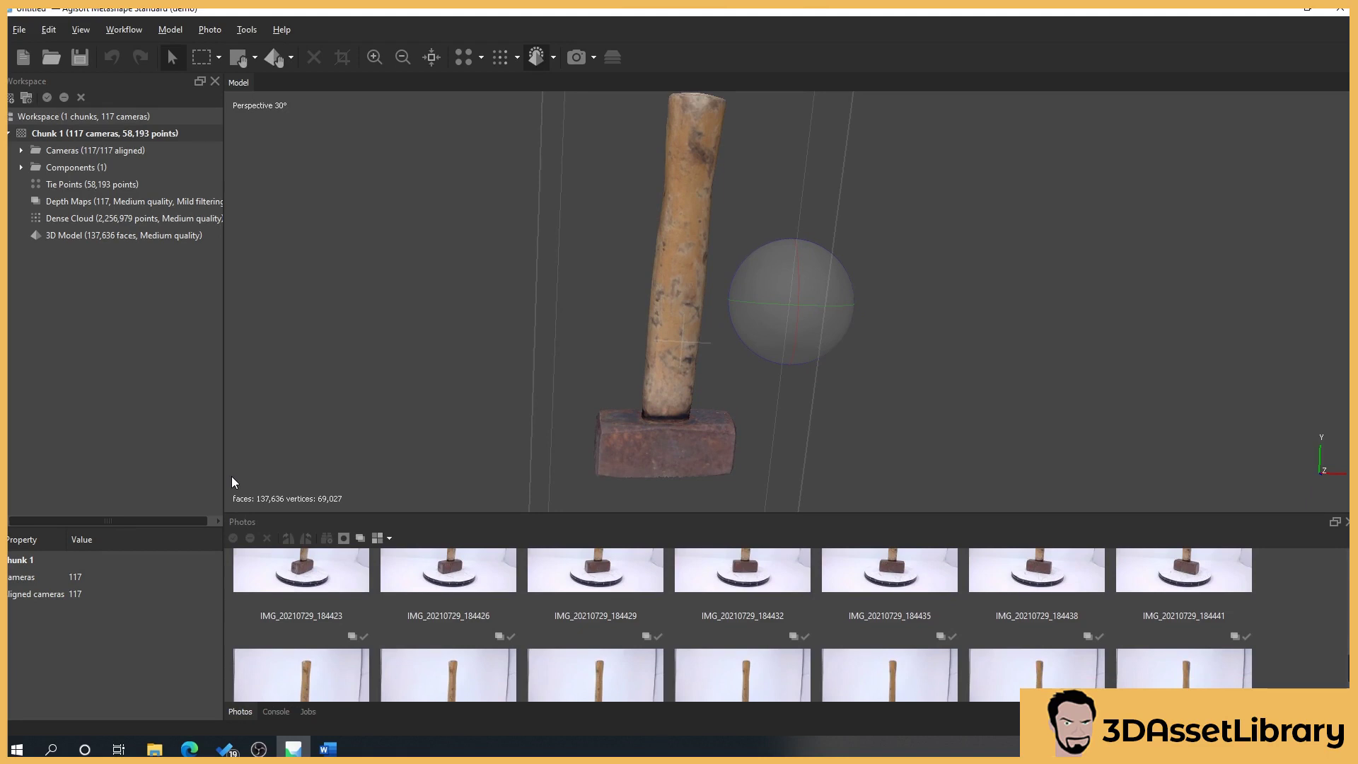
Build an 8096 Occlusion map texture for Chunk 1 from the 3D model via Build Texture.
{"action": "right_click", "coordinate": [36, 134]}
{"action": "mouse_move", "coordinate": [92, 303]}
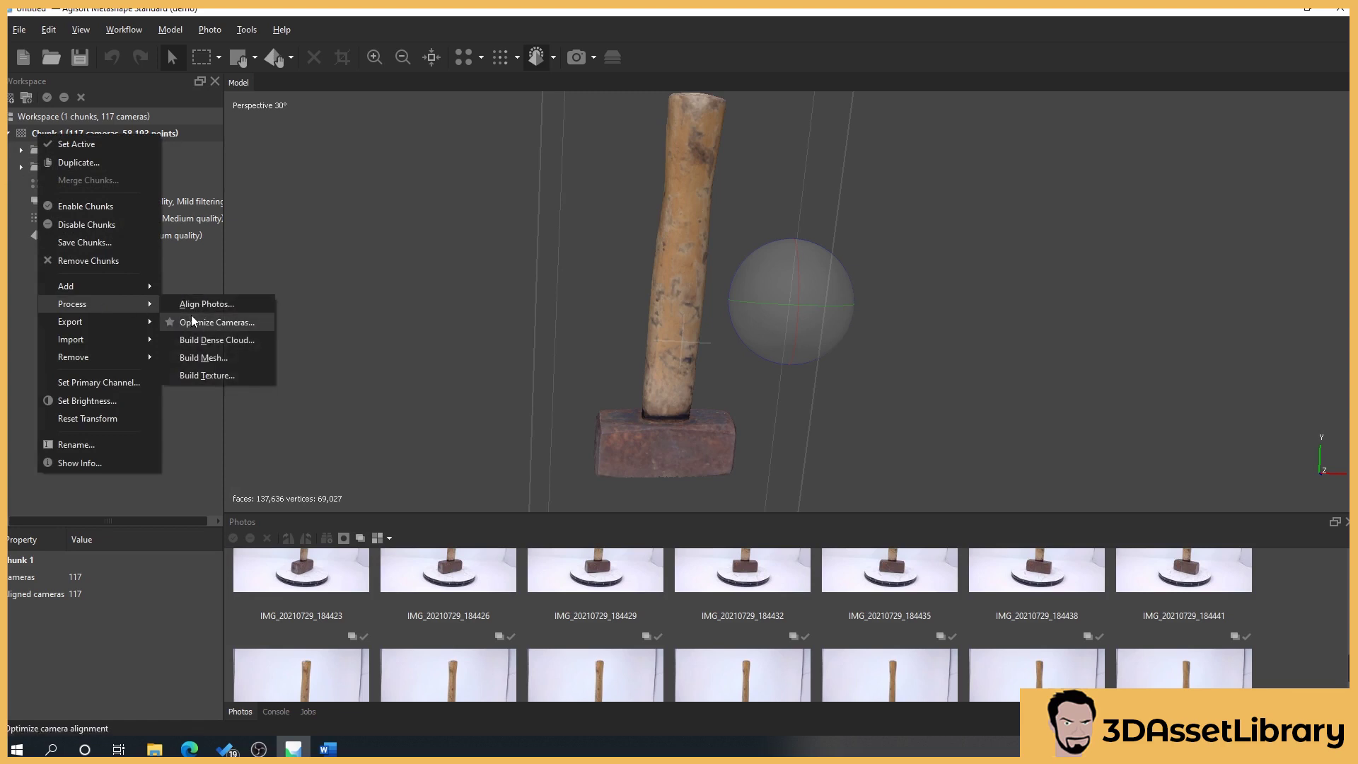
{"action": "left_click", "coordinate": [203, 374]}
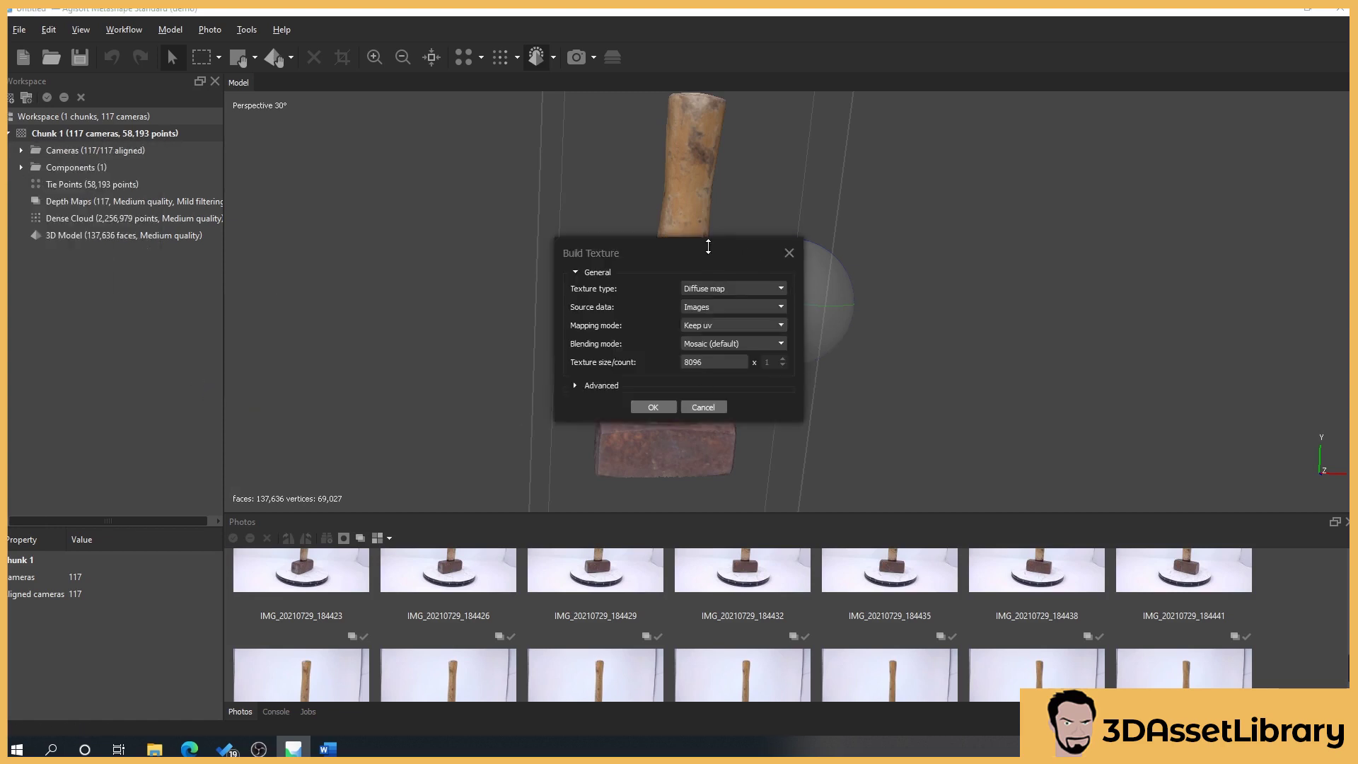
{"action": "left_click_drag", "start_coordinate": [708, 246], "coordinate": [460, 213]}
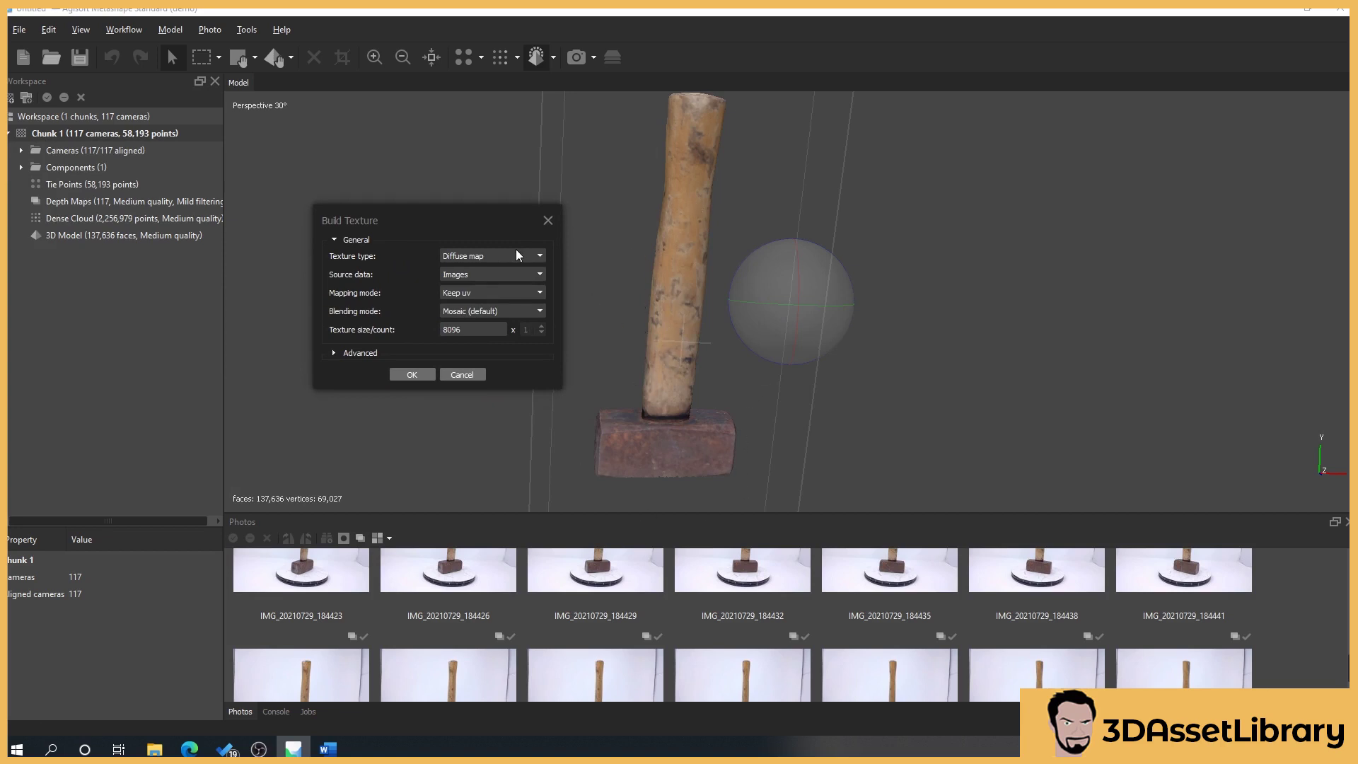
{"action": "scroll", "coordinate": [516, 252], "scroll_direction": "down", "scroll_amount": 2}
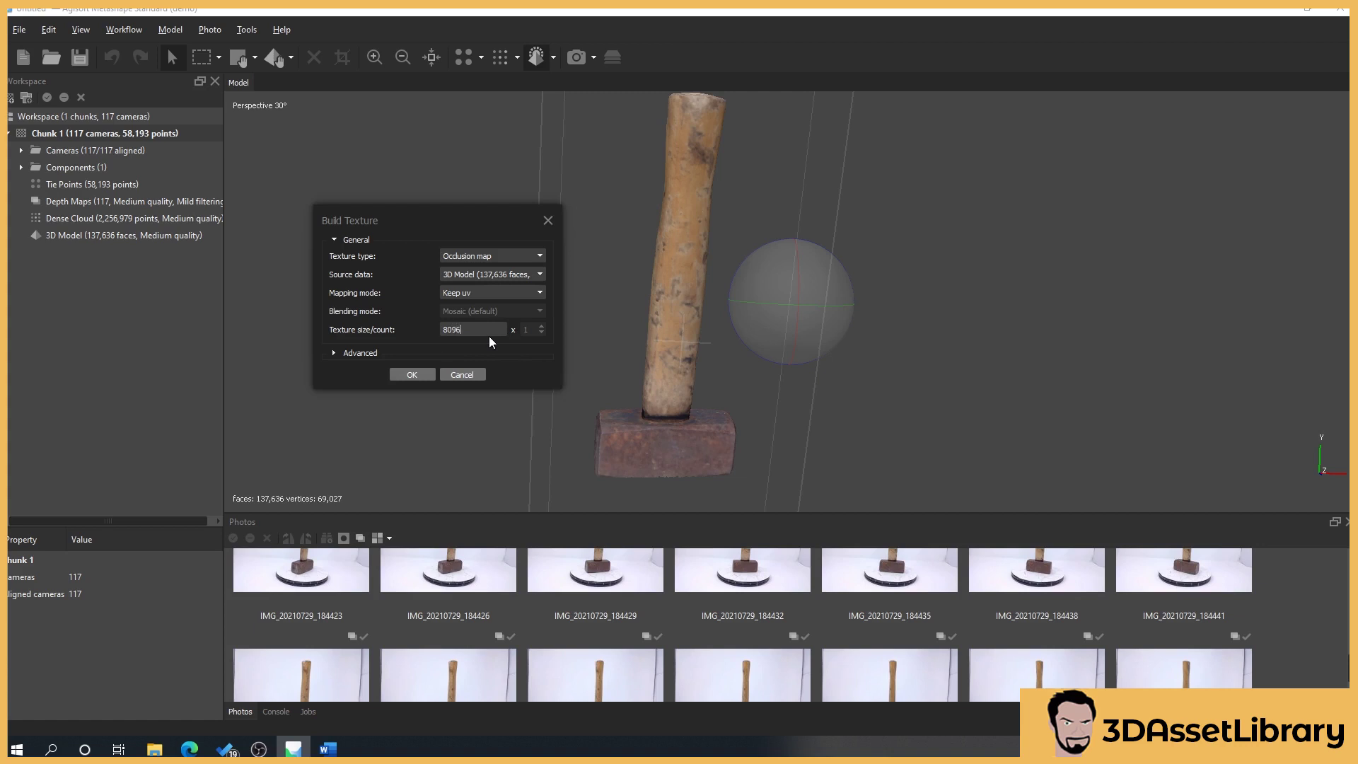
{"action": "left_click", "coordinate": [493, 258]}
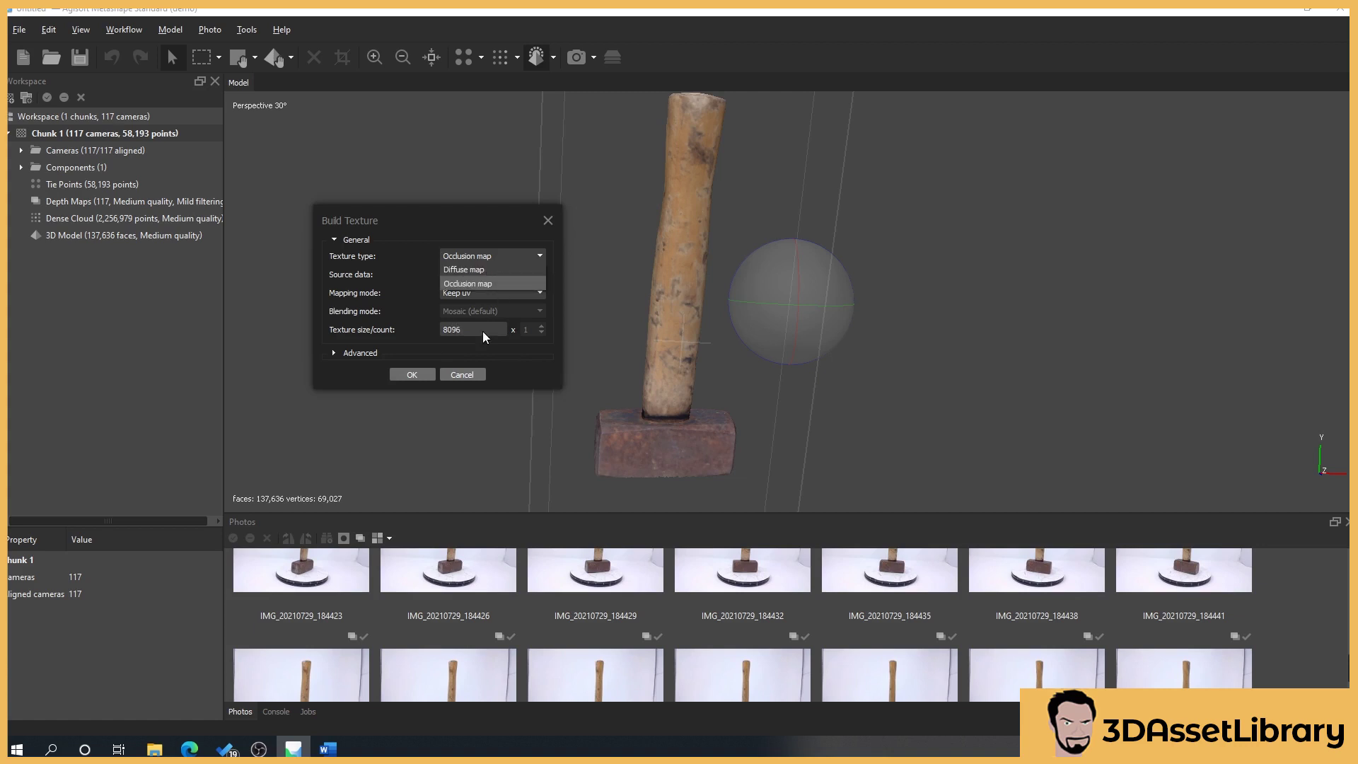
{"action": "left_click", "coordinate": [478, 327]}
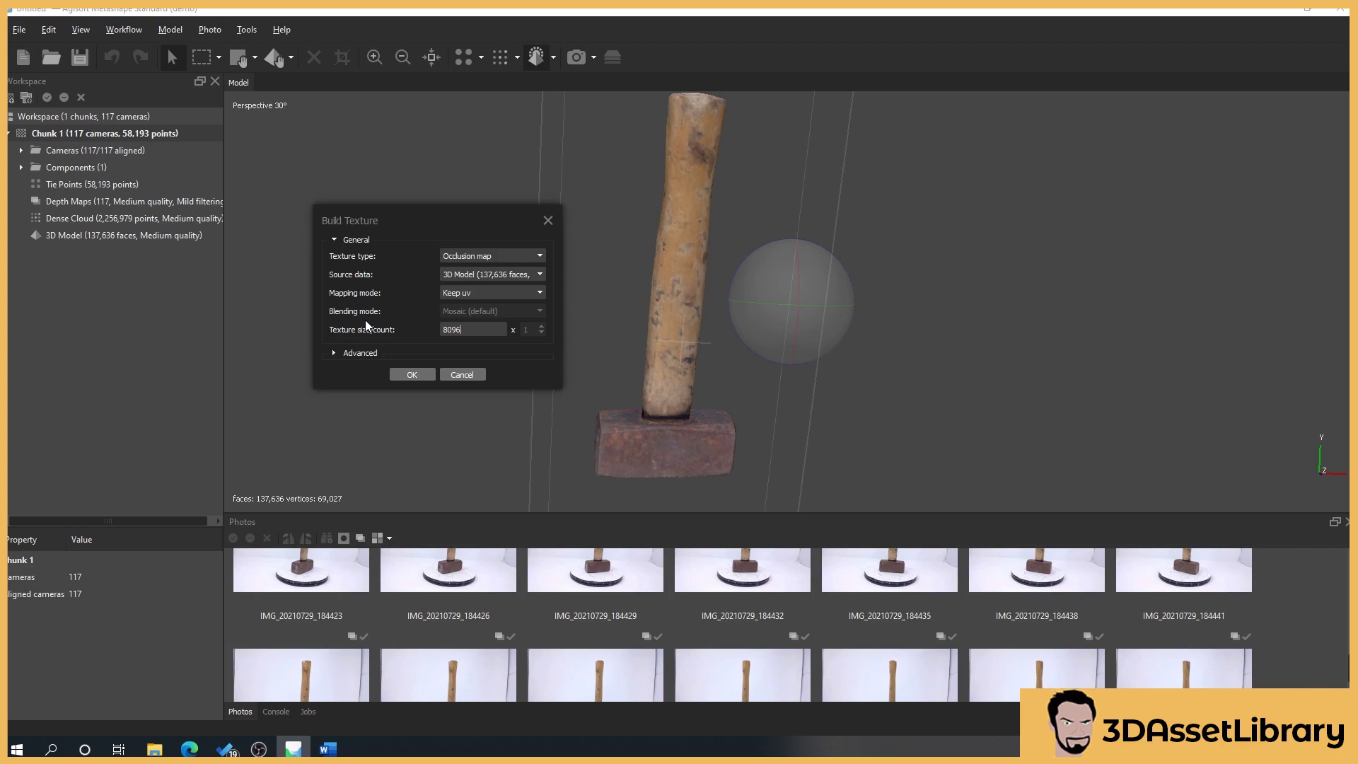
{"action": "left_click", "coordinate": [335, 351]}
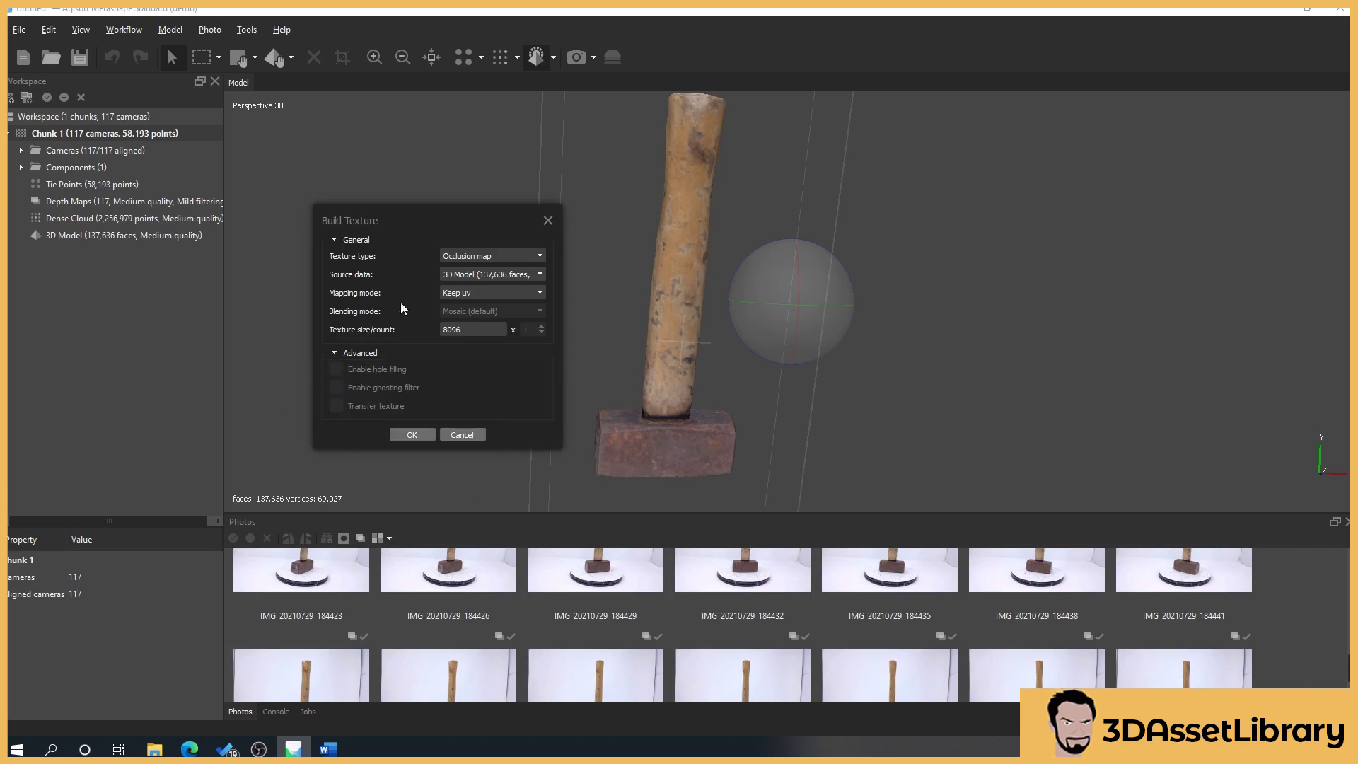
{"action": "left_click", "coordinate": [331, 352]}
{"action": "left_click", "coordinate": [411, 374]}
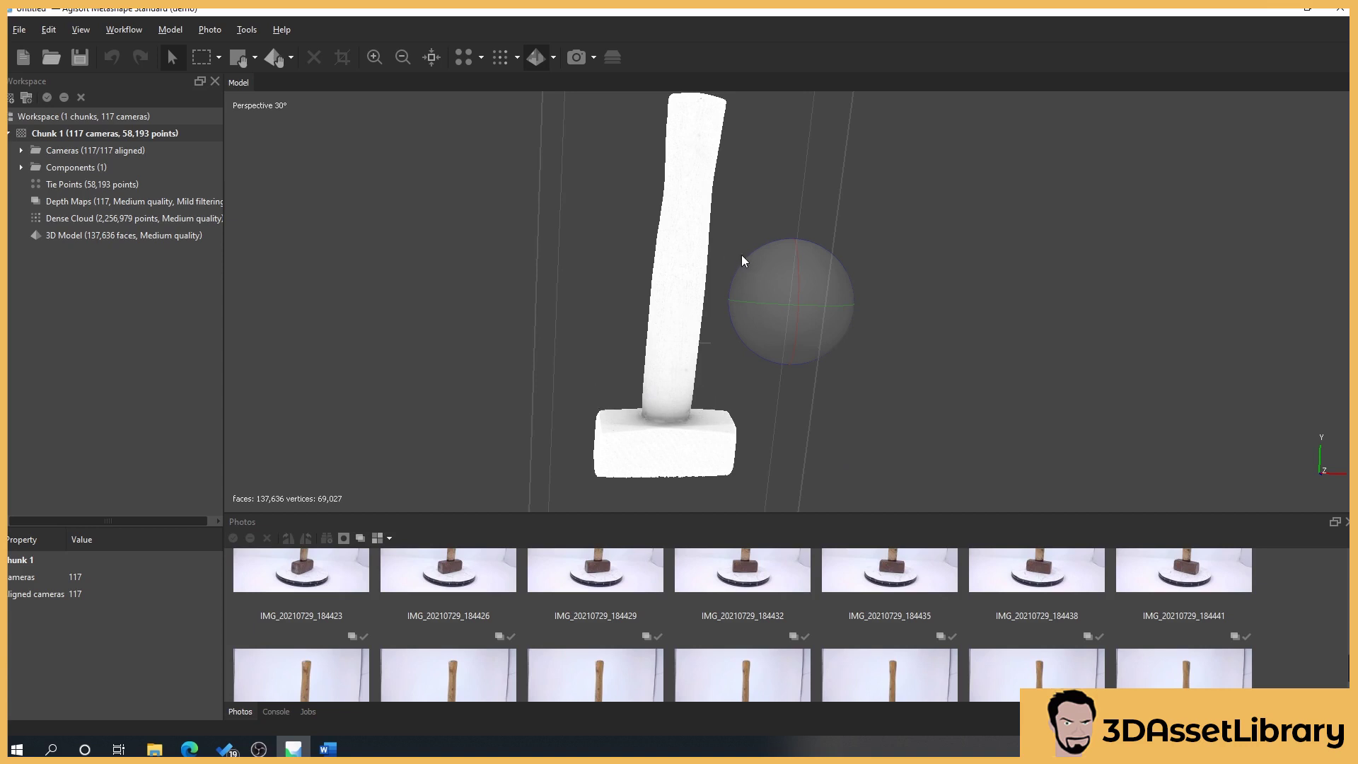
Rotate and pan the view to inspect the white occlusion-shaded hammer.
{"action": "left_click_drag", "start_coordinate": [745, 259], "coordinate": [746, 259]}
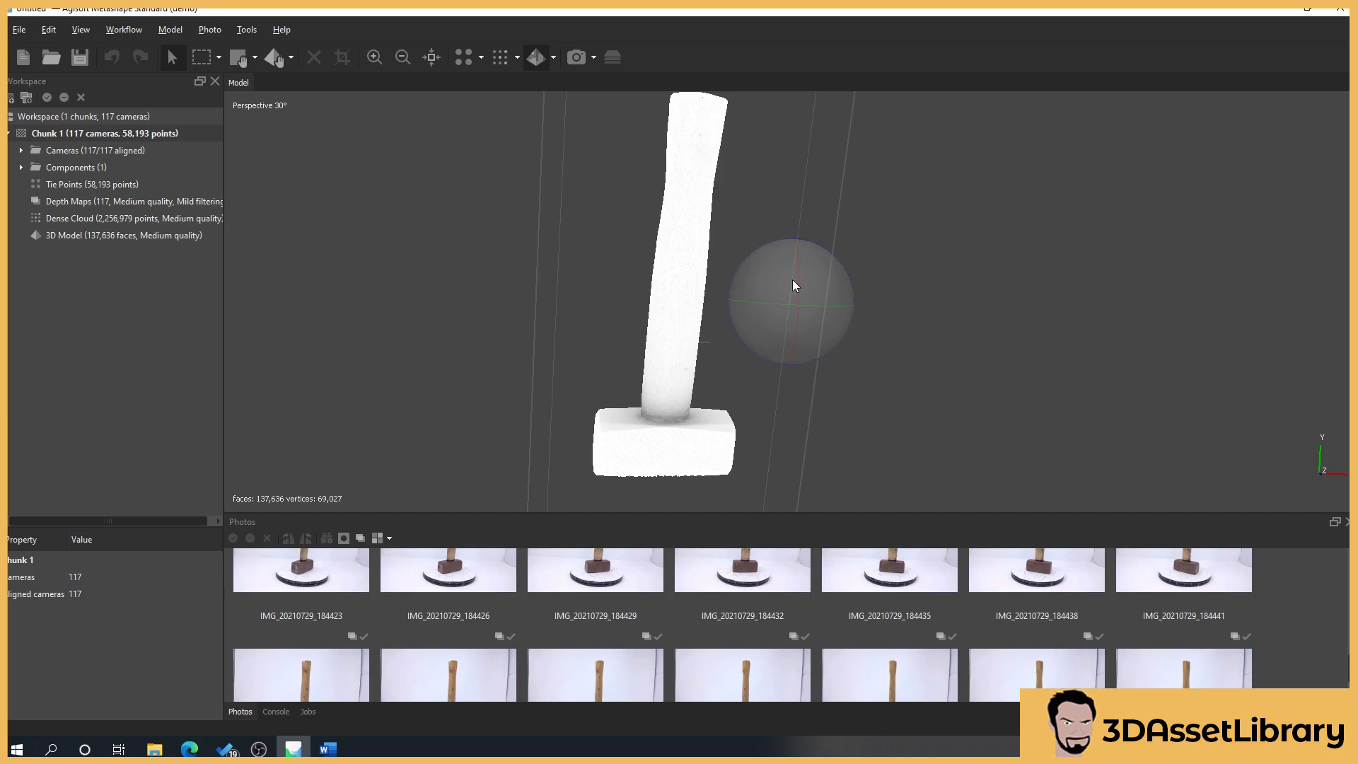
{"action": "left_click_drag", "start_coordinate": [909, 179], "coordinate": [884, 188]}
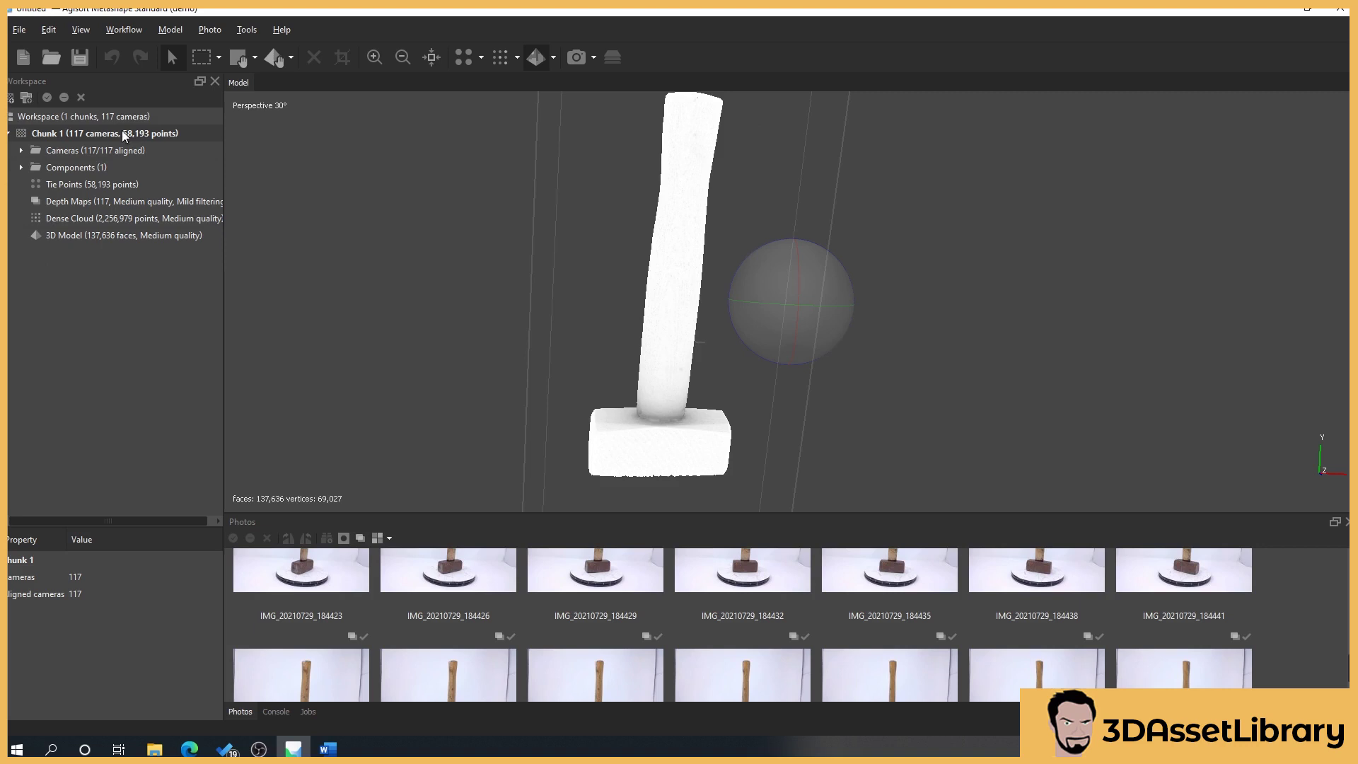
Build an 8096 Diffuse map texture for Chunk 1 with Images as the source data.
{"action": "right_click", "coordinate": [64, 133]}
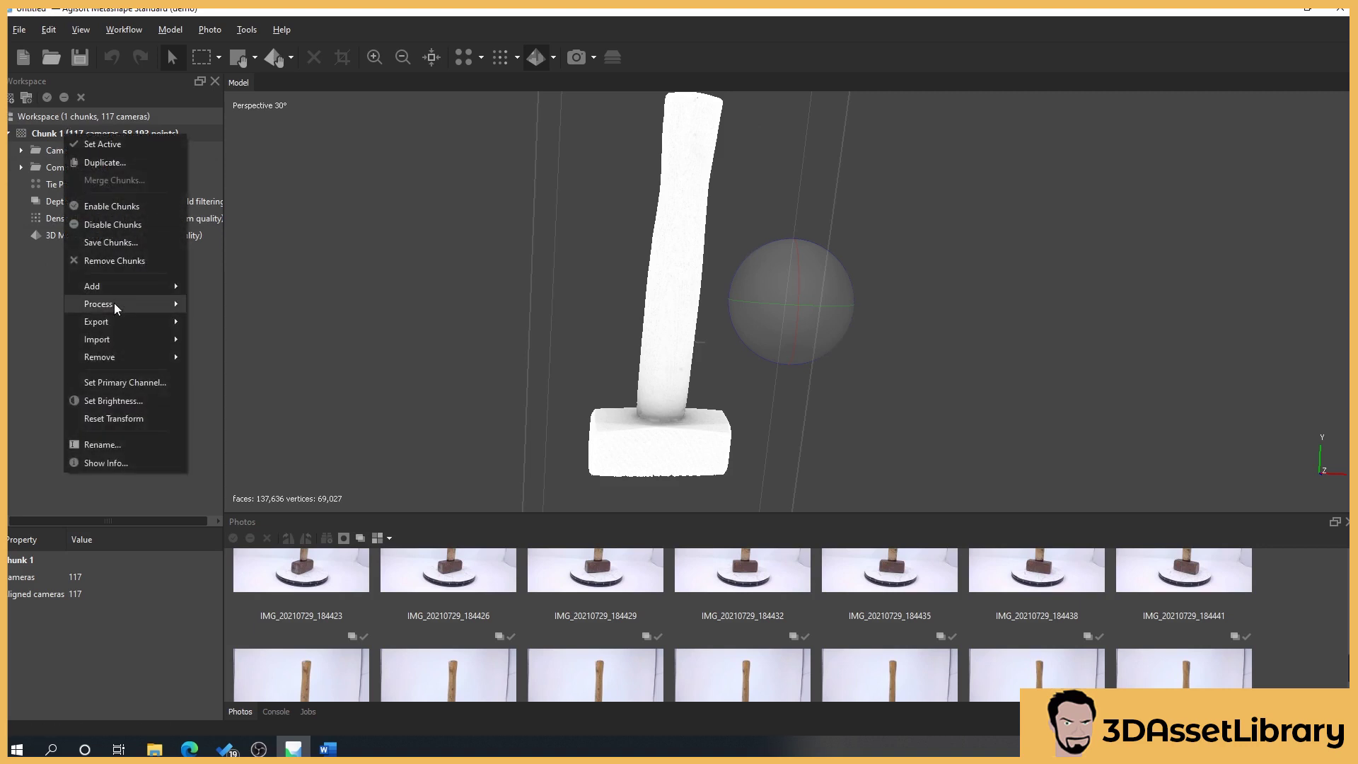
{"action": "mouse_move", "coordinate": [113, 302]}
{"action": "left_click", "coordinate": [264, 371]}
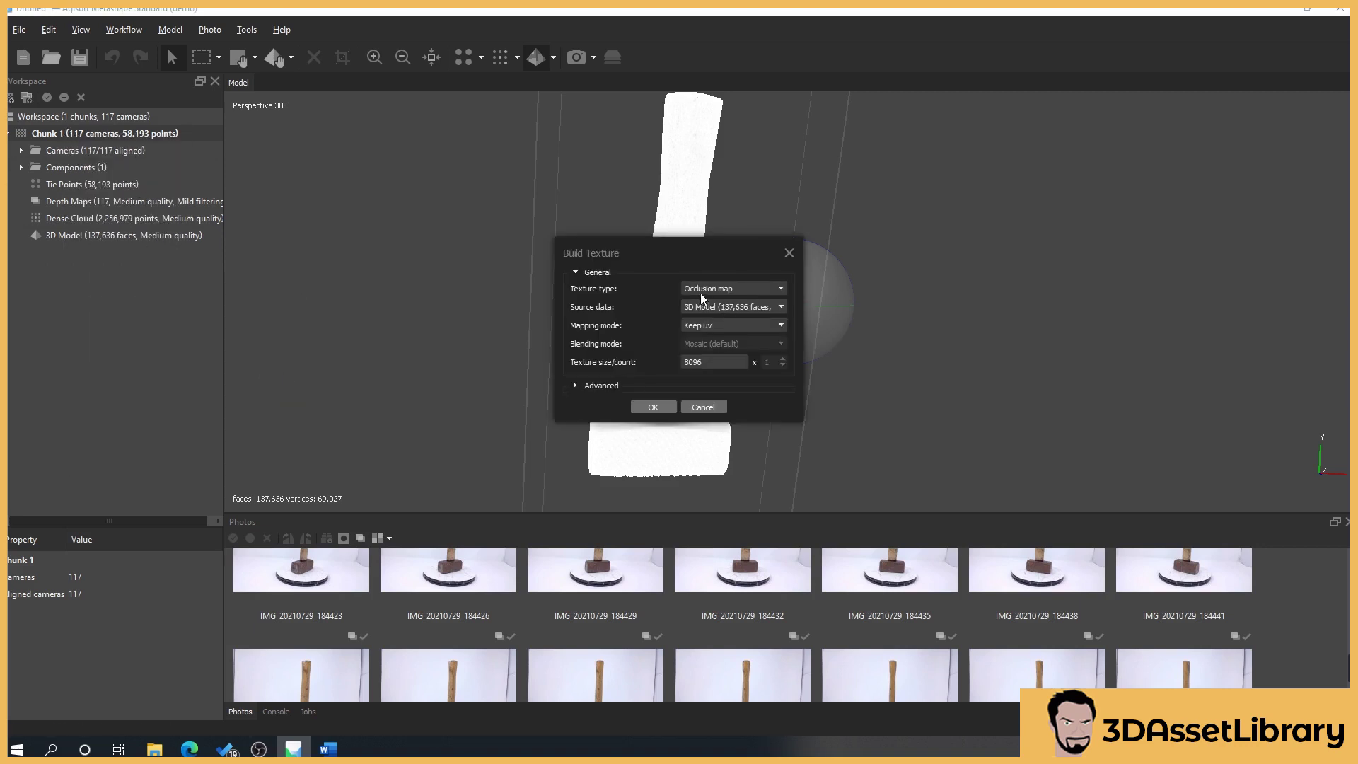
{"action": "left_click", "coordinate": [715, 292]}
{"action": "left_click", "coordinate": [715, 297]}
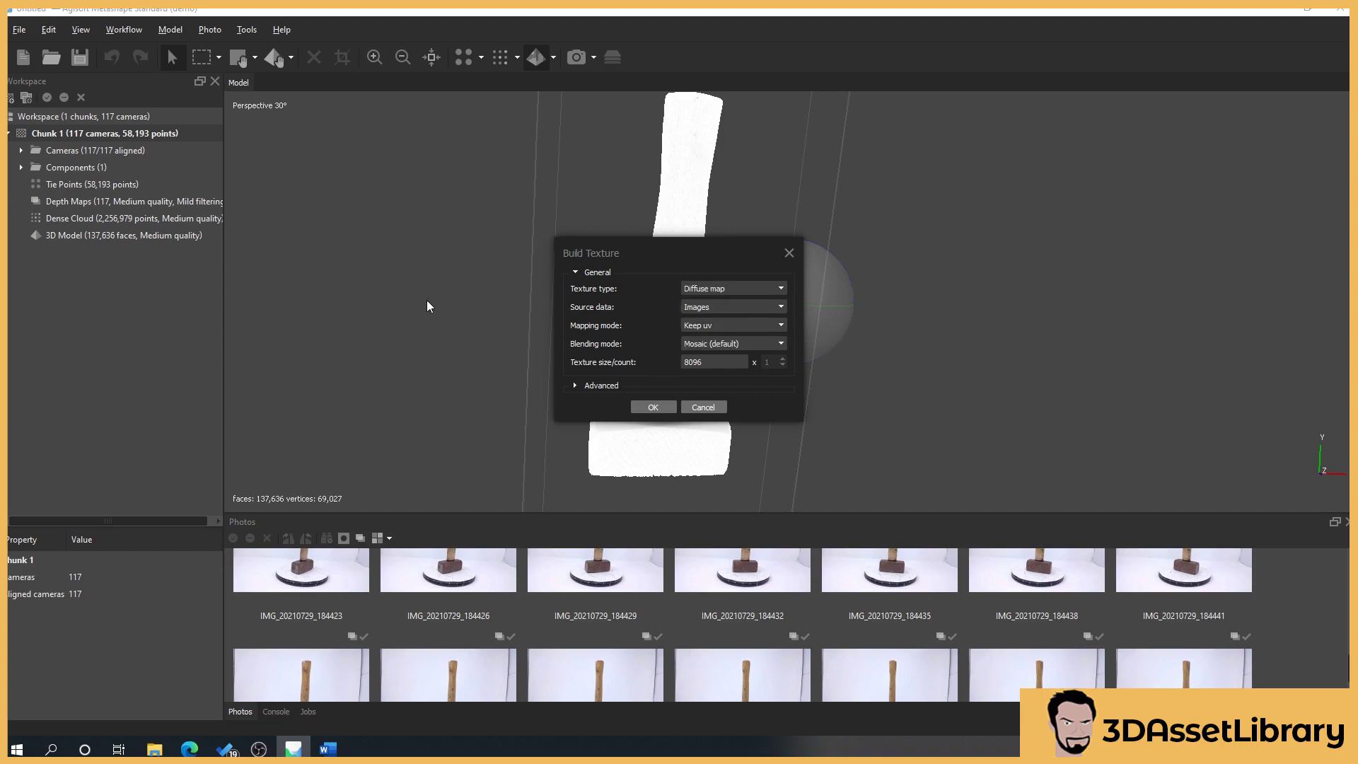
{"action": "left_click", "coordinate": [711, 309]}
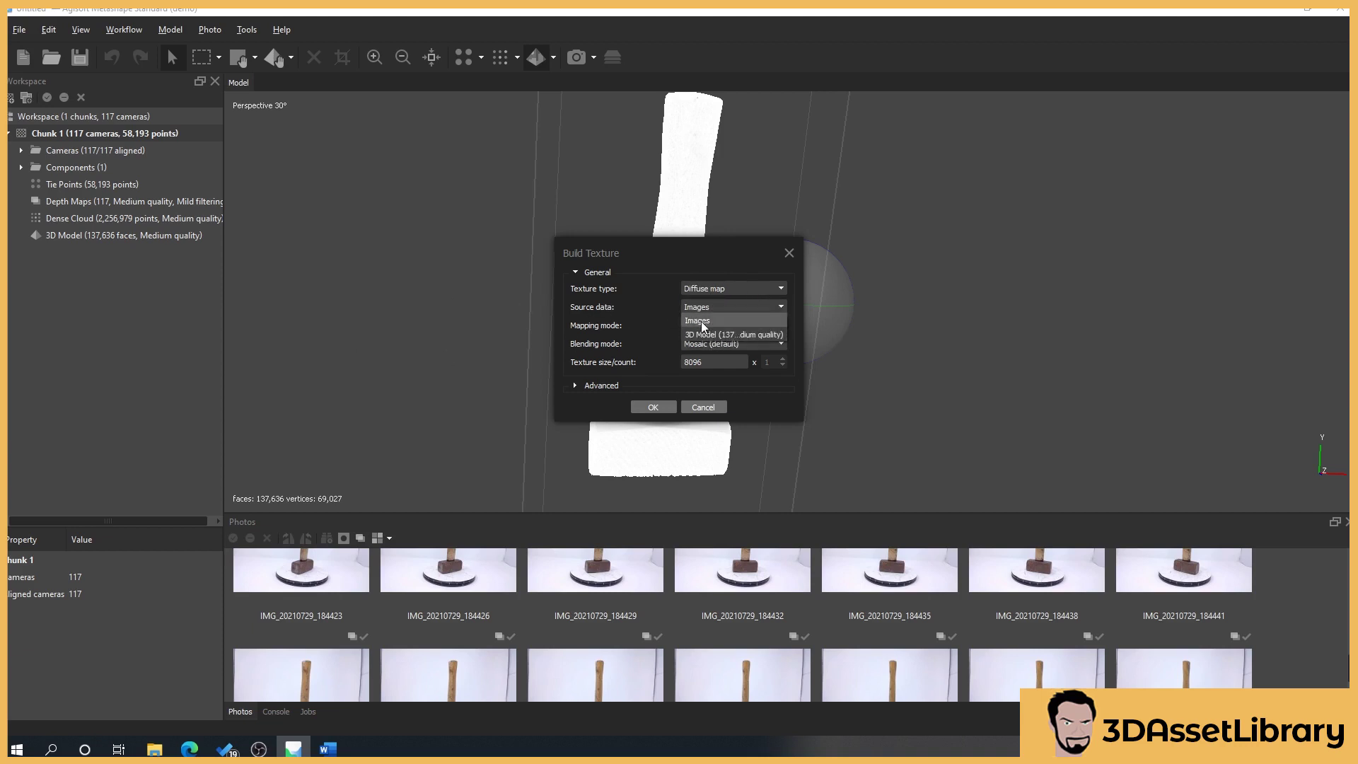
{"action": "left_click", "coordinate": [722, 322]}
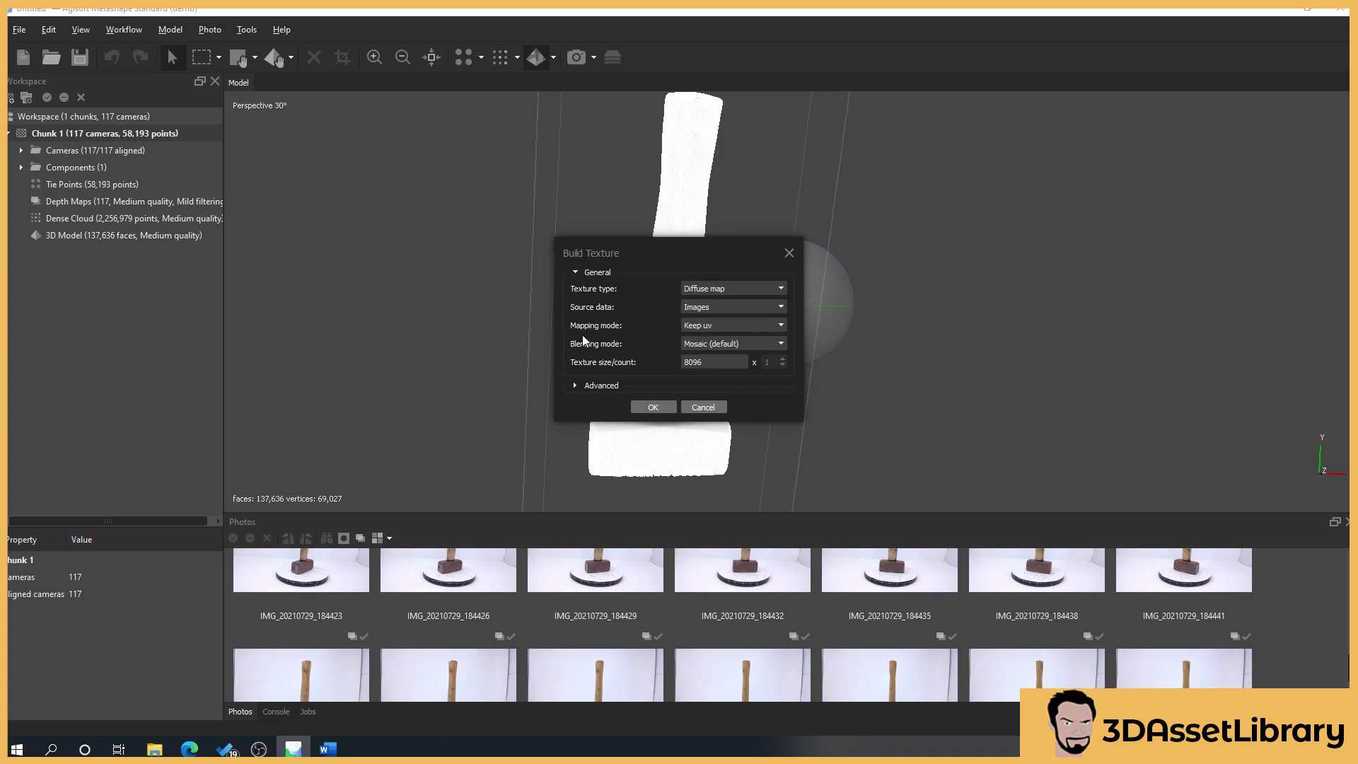
{"action": "left_click", "coordinate": [575, 386]}
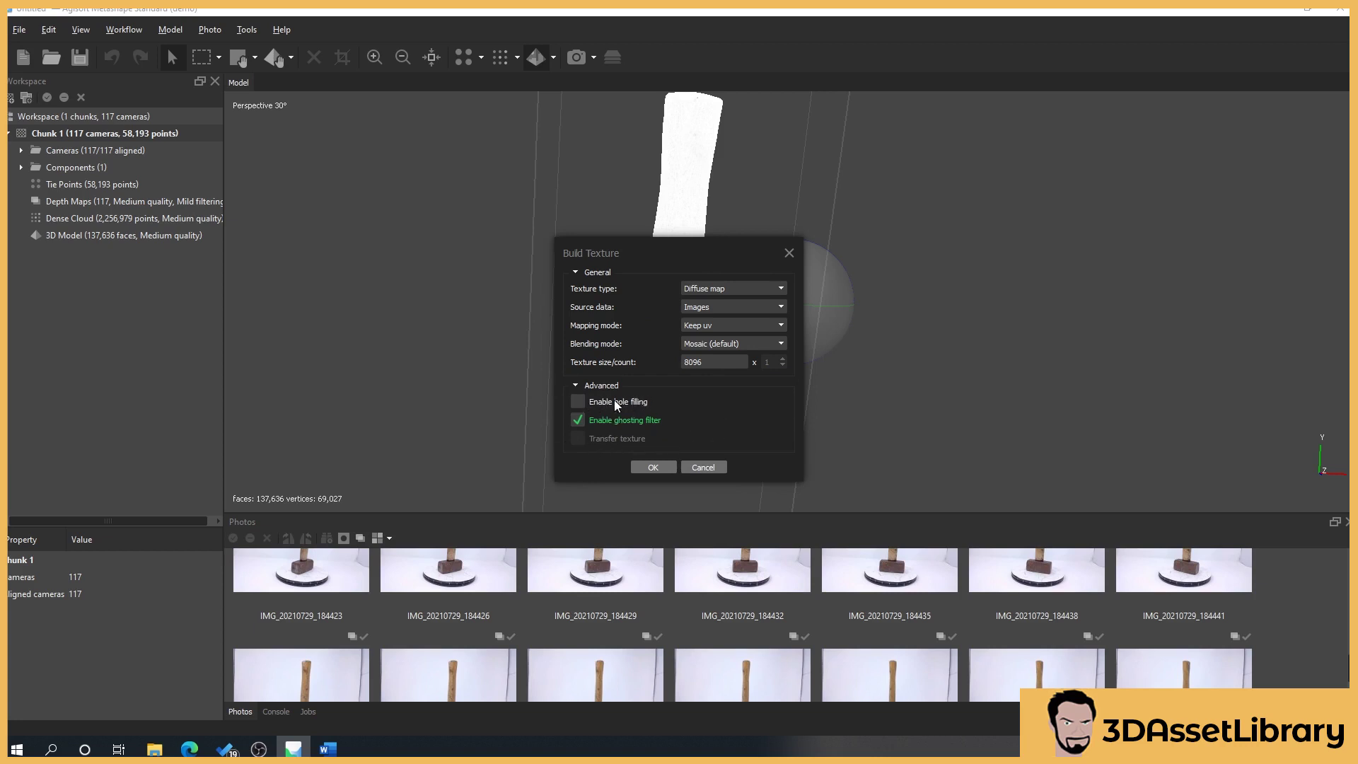
{"action": "left_click", "coordinate": [576, 386]}
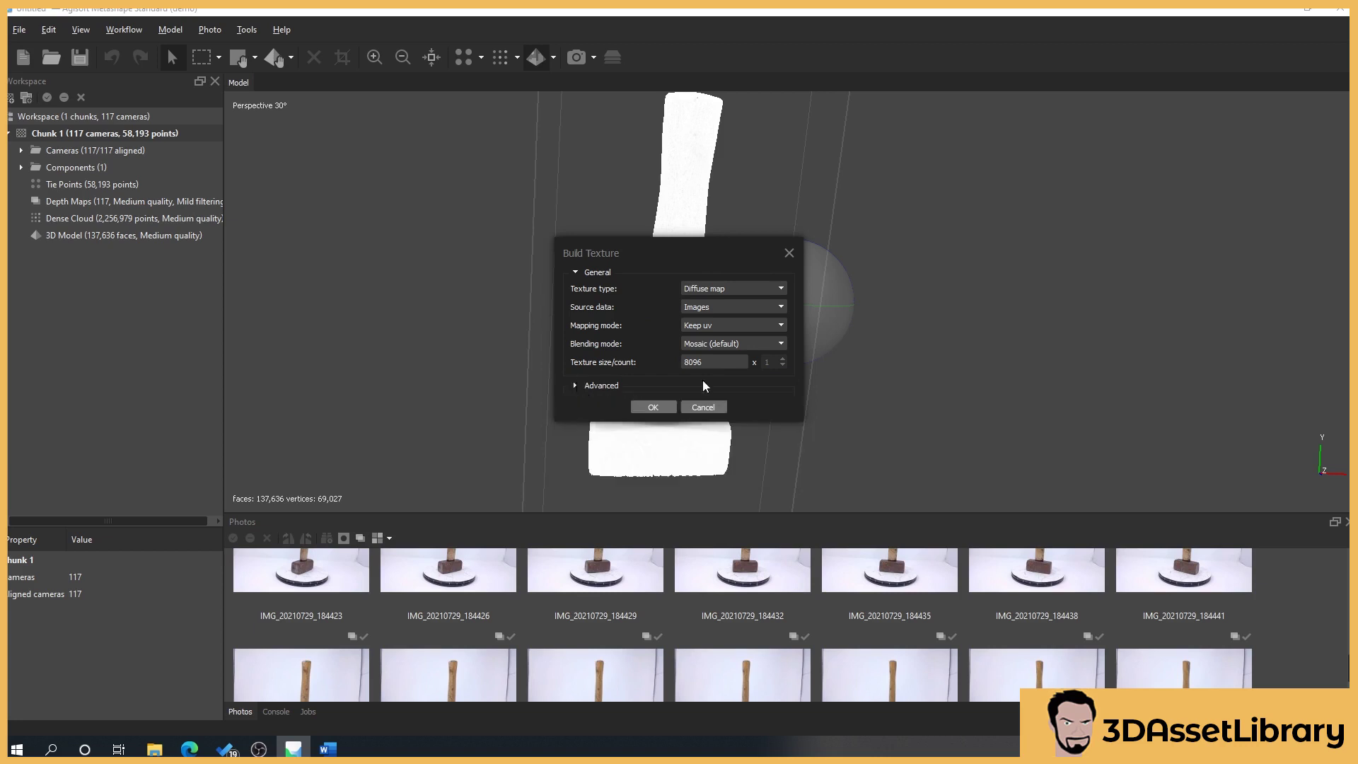
{"action": "left_click", "coordinate": [659, 408]}
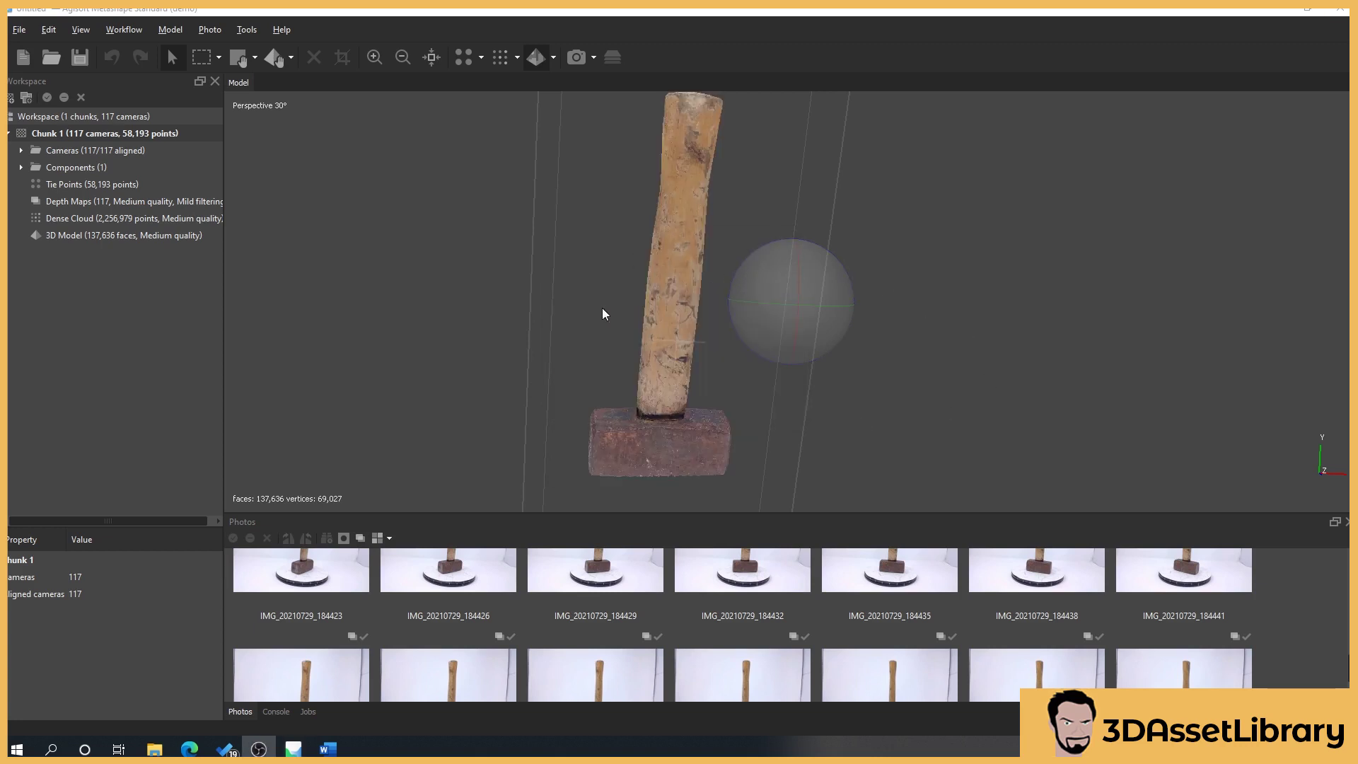
Orbit the textured hammer upright and show the 3D model's properties with its 8,096 x 8,096 texture.
{"action": "scroll", "coordinate": [551, 334], "scroll_direction": "up", "scroll_amount": 6}
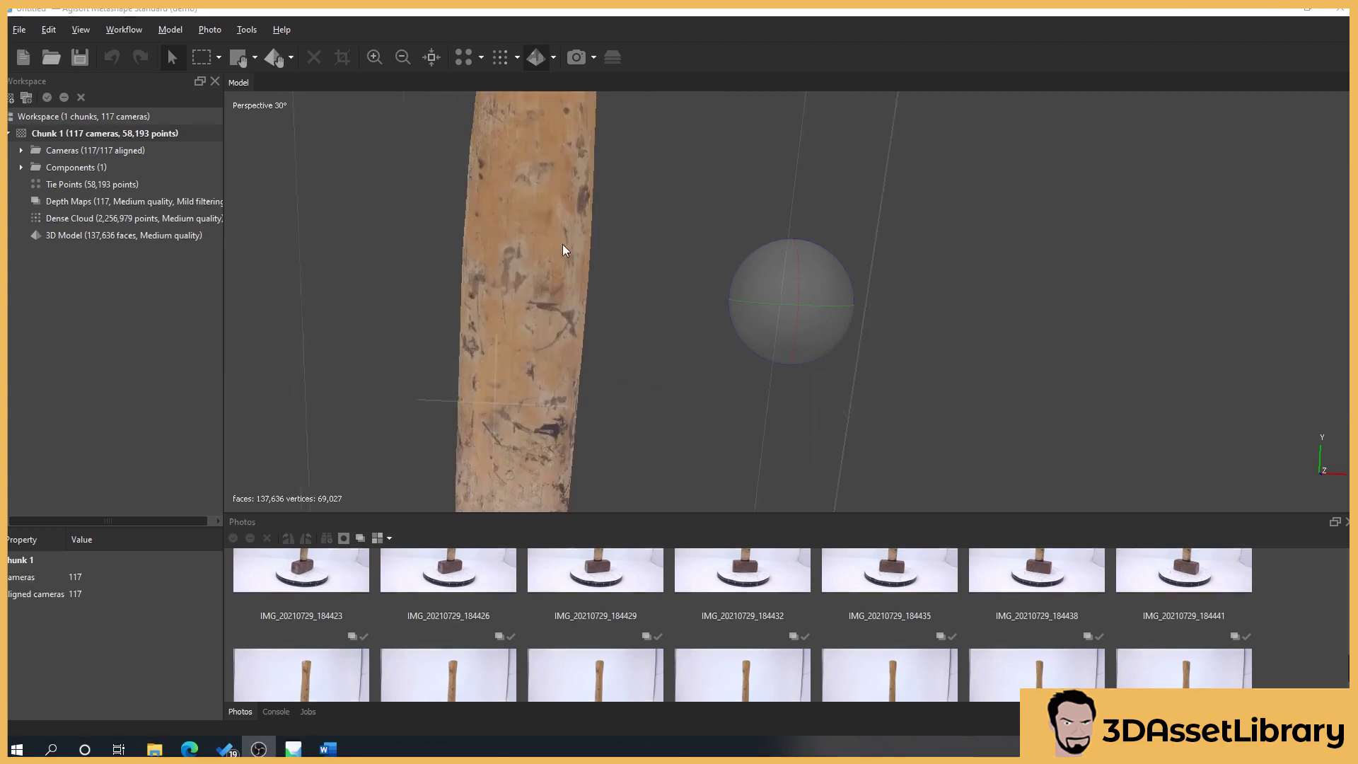
{"action": "left_click_drag", "start_coordinate": [648, 291], "coordinate": [425, 369]}
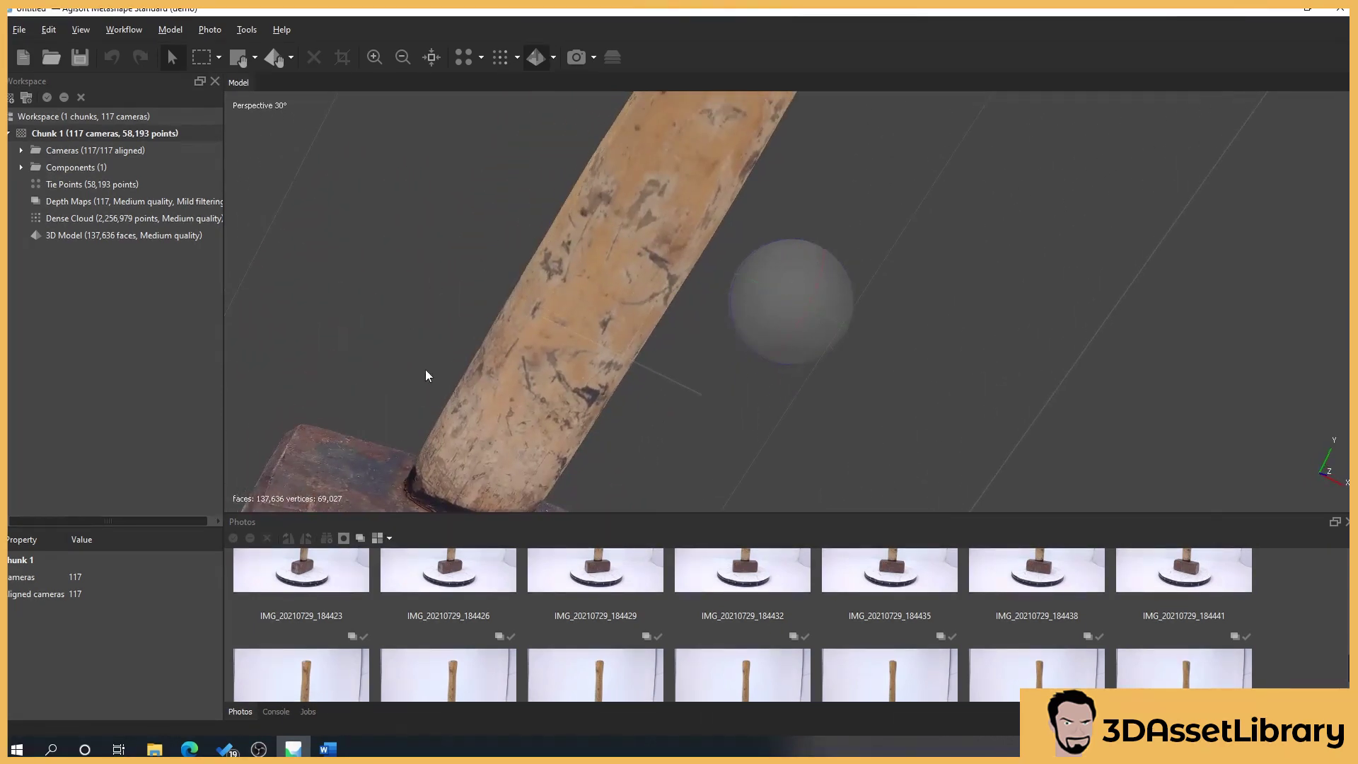
{"action": "left_click_drag", "start_coordinate": [760, 302], "coordinate": [950, 351]}
{"action": "right_click_drag", "start_coordinate": [949, 351], "coordinate": [792, 296]}
{"action": "right_click_drag", "start_coordinate": [735, 423], "coordinate": [675, 402]}
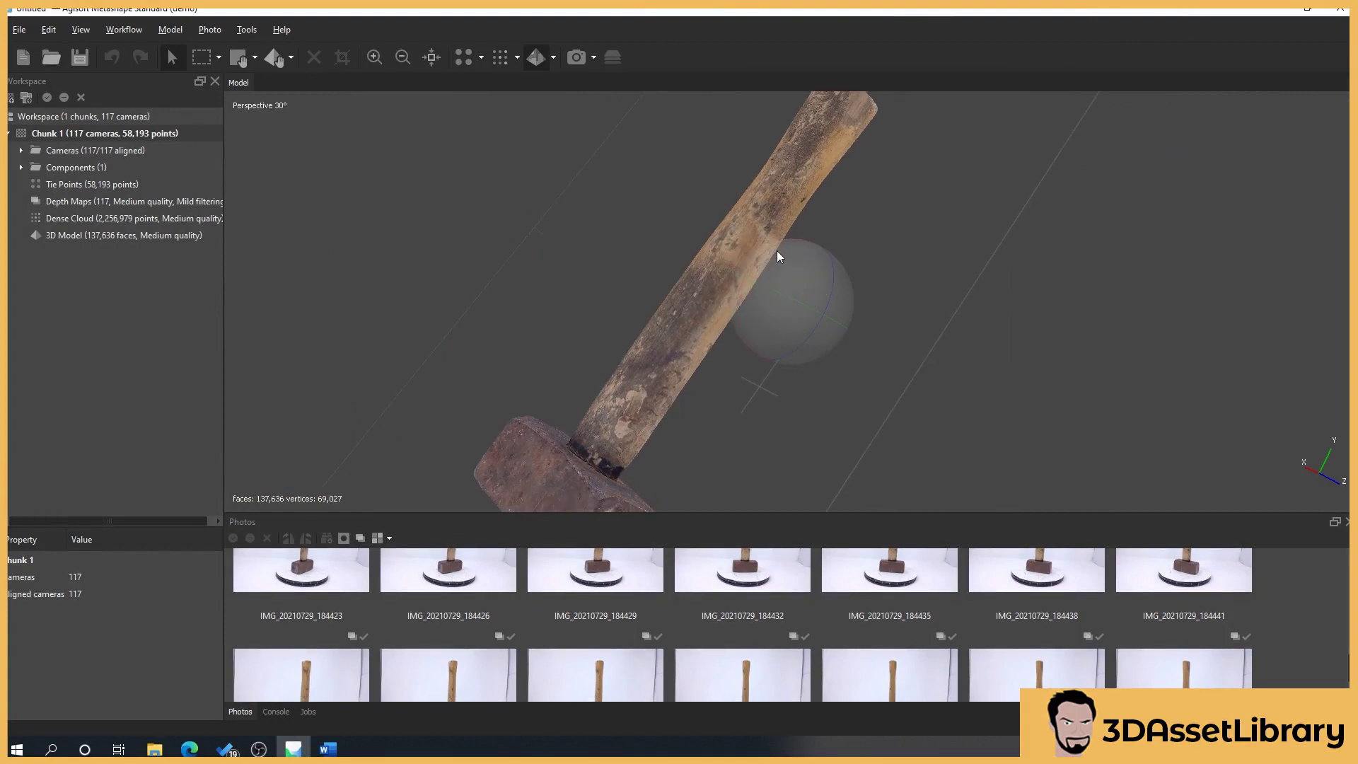
{"action": "left_click_drag", "start_coordinate": [768, 253], "coordinate": [704, 310]}
{"action": "left_click", "coordinate": [85, 236]}
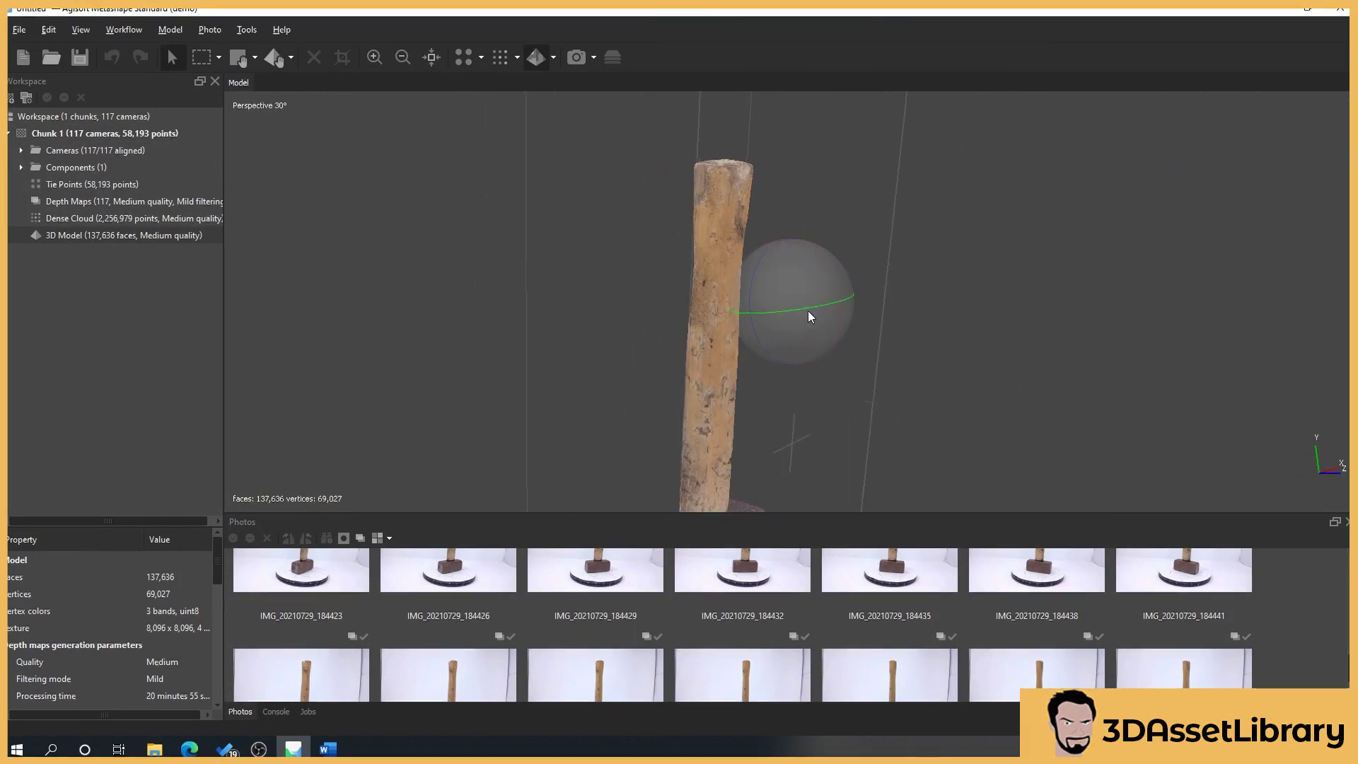
Orbit around to the hammer head and open the model shading-mode dropdown.
{"action": "left_click_drag", "start_coordinate": [807, 311], "coordinate": [647, 417]}
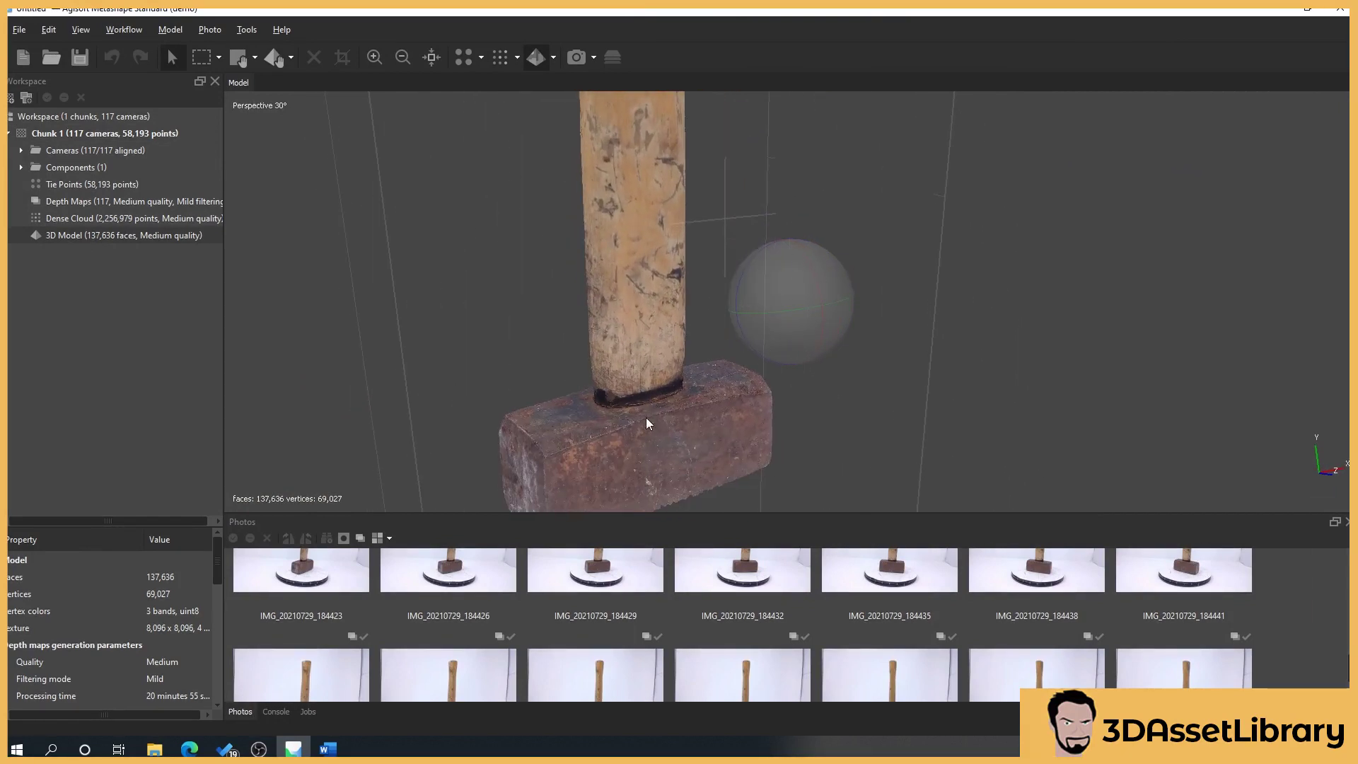
{"action": "mouse_move", "coordinate": [686, 354]}
{"action": "left_mouse_down"}
{"action": "mouse_move", "coordinate": [708, 325]}
{"action": "mouse_move", "coordinate": [664, 357]}
{"action": "left_mouse_up"}
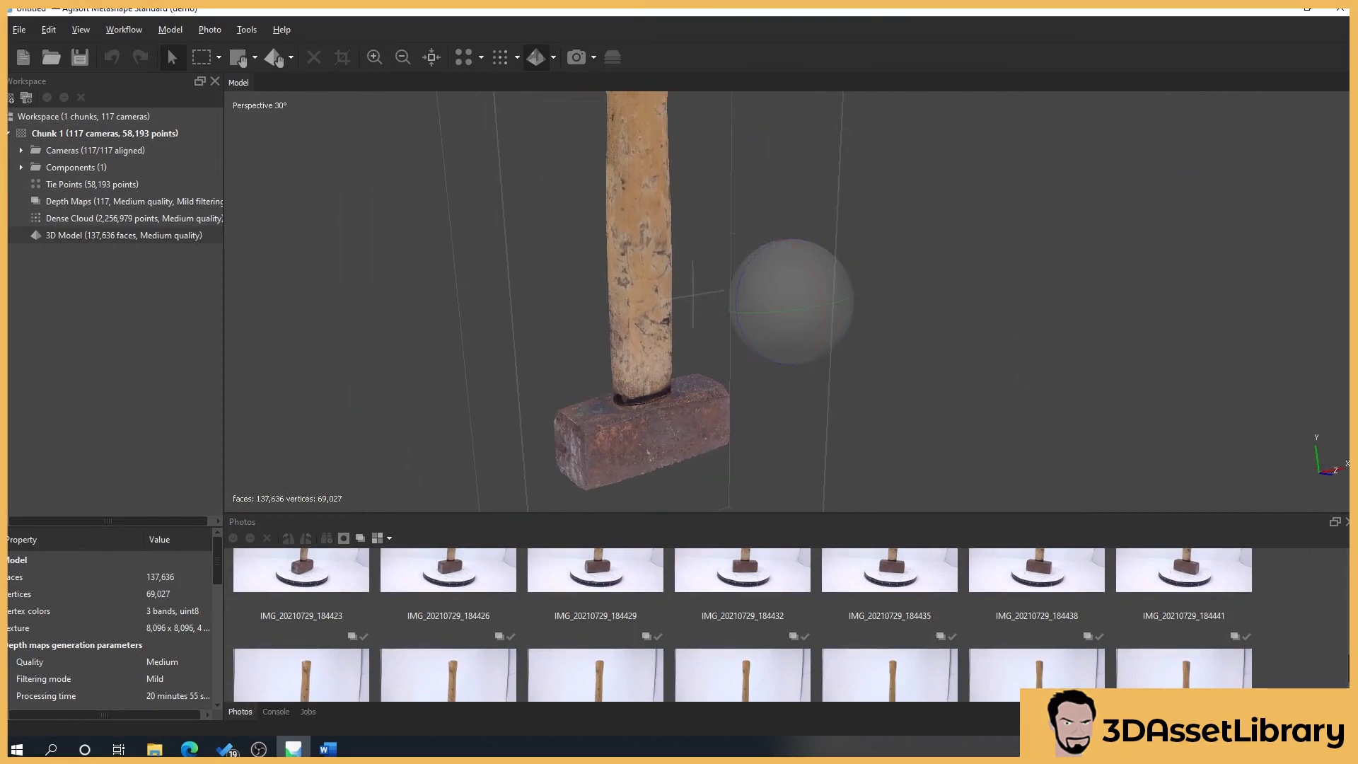
{"action": "left_click", "coordinate": [553, 57]}
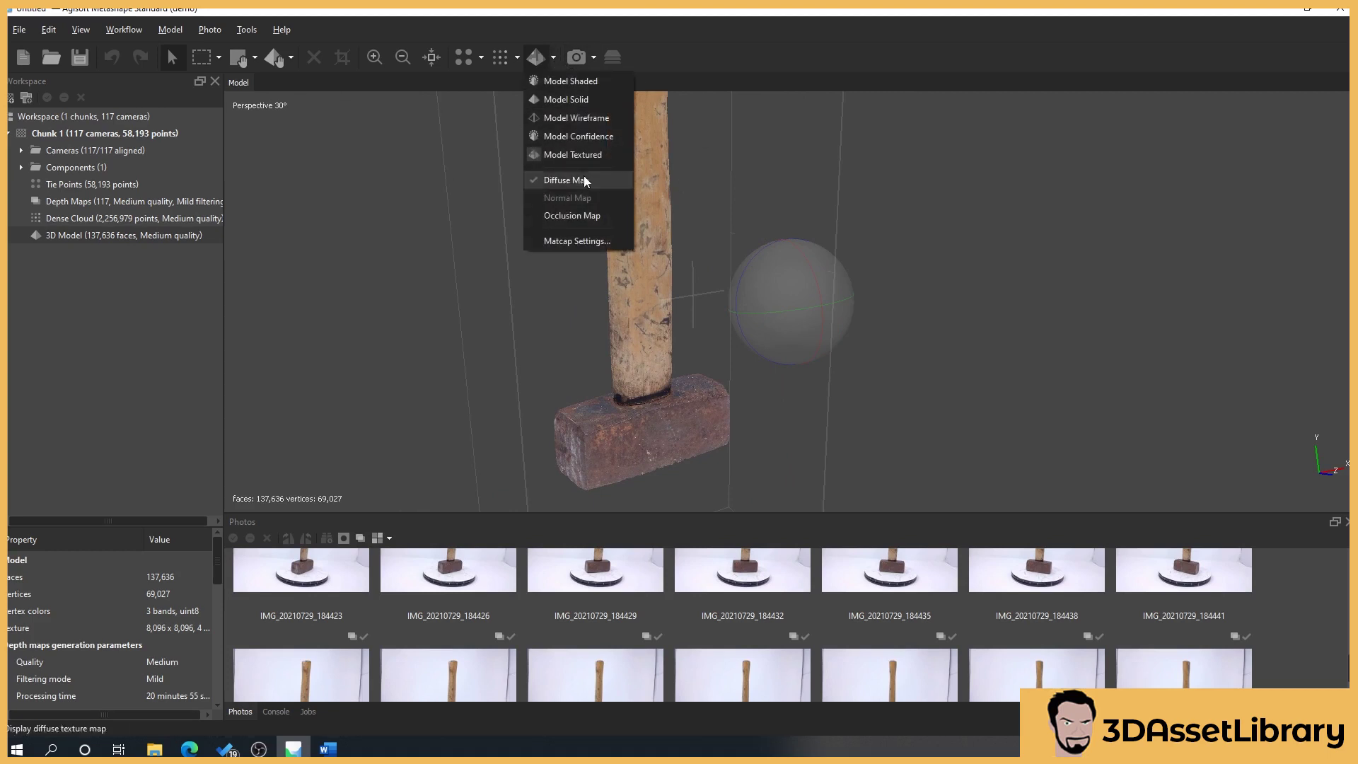
Switch the model to Shaded display and zoom in on the handle surface.
{"action": "left_click", "coordinate": [573, 82]}
{"action": "scroll", "coordinate": [603, 396], "scroll_direction": "up", "scroll_amount": 5}
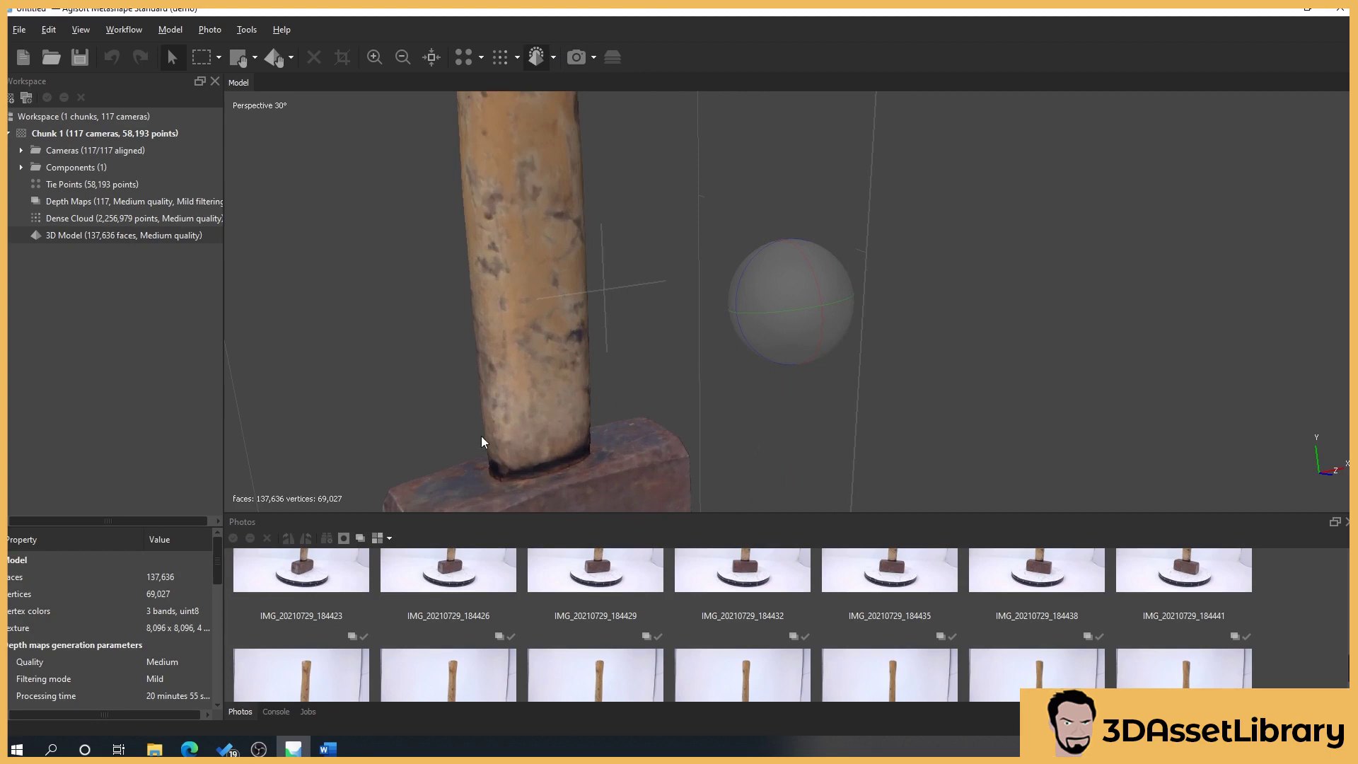
{"action": "left_click_drag", "start_coordinate": [482, 441], "coordinate": [367, 265]}
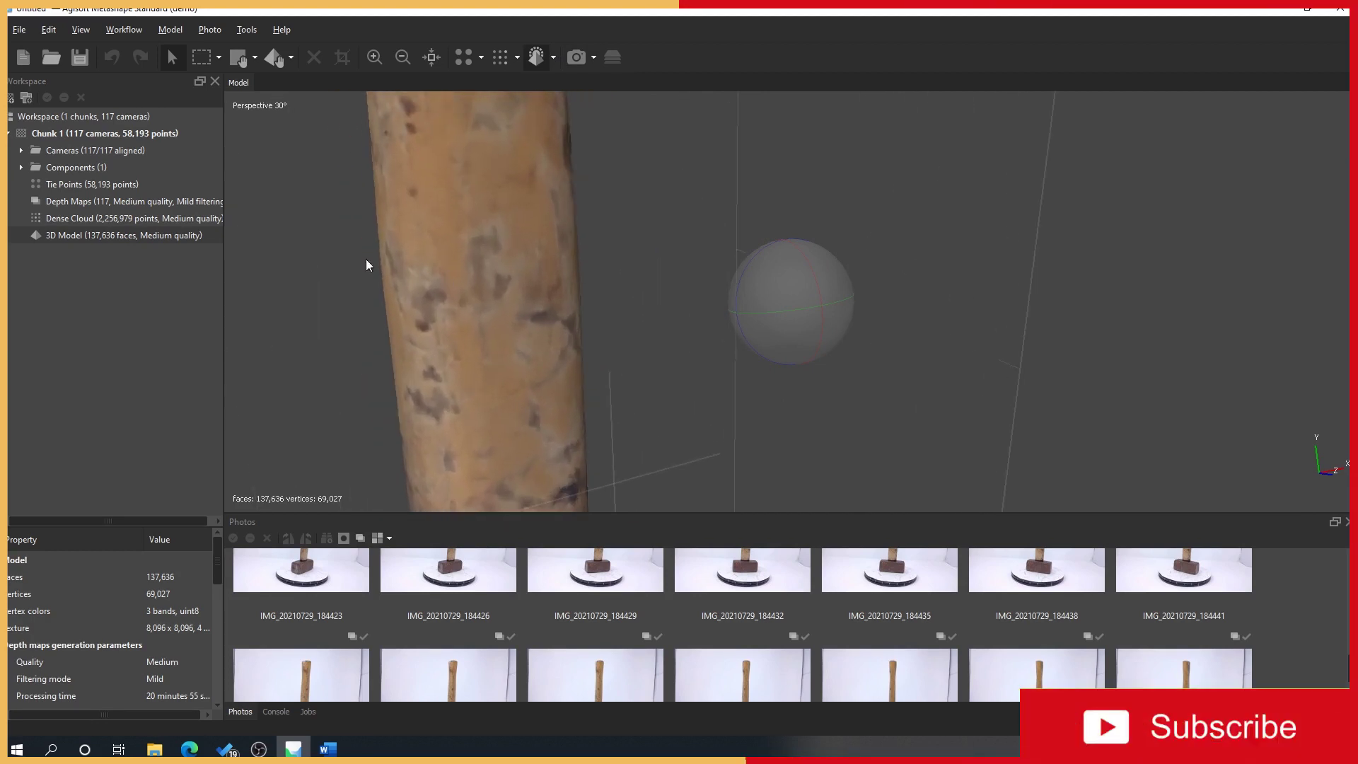
Switch to Model Textured display and orbit the hammer upright with its rusty head visible.
{"action": "left_click", "coordinate": [554, 56]}
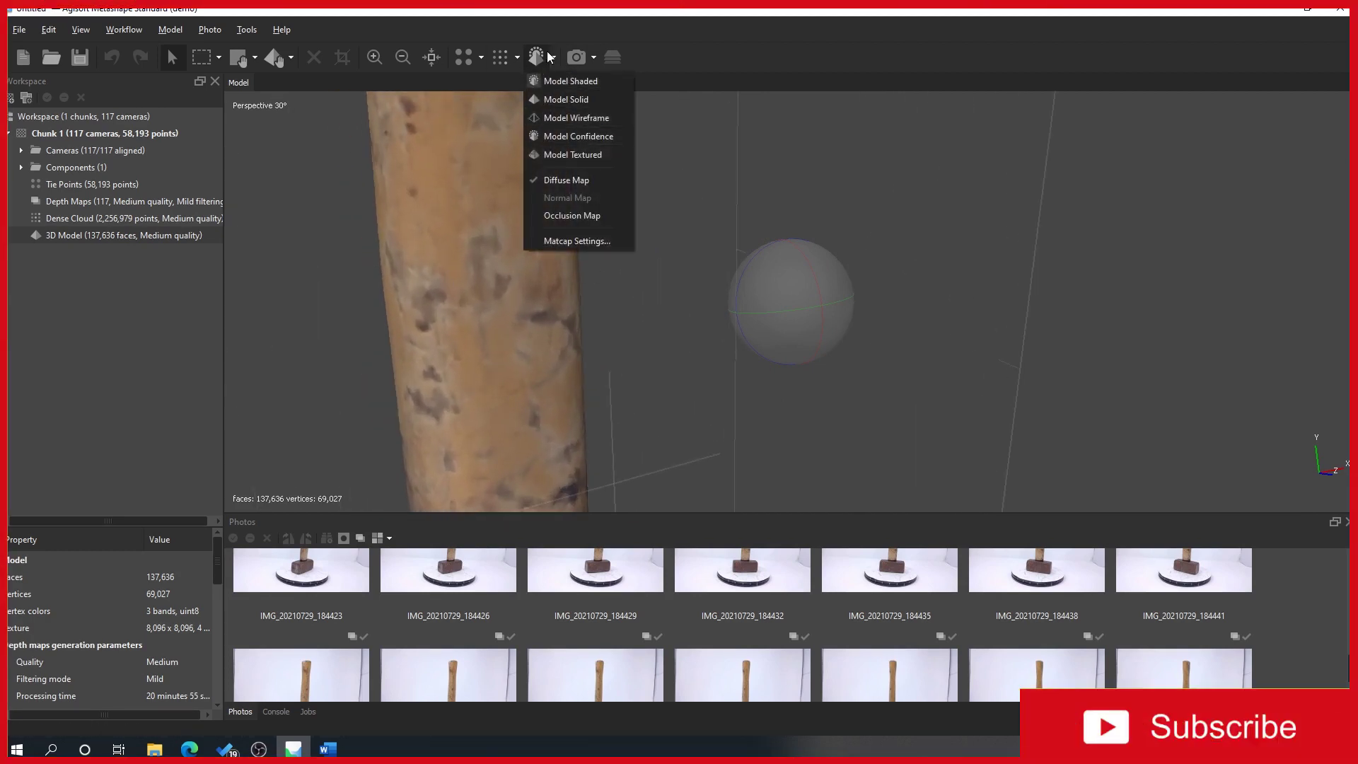
{"action": "left_click", "coordinate": [578, 155]}
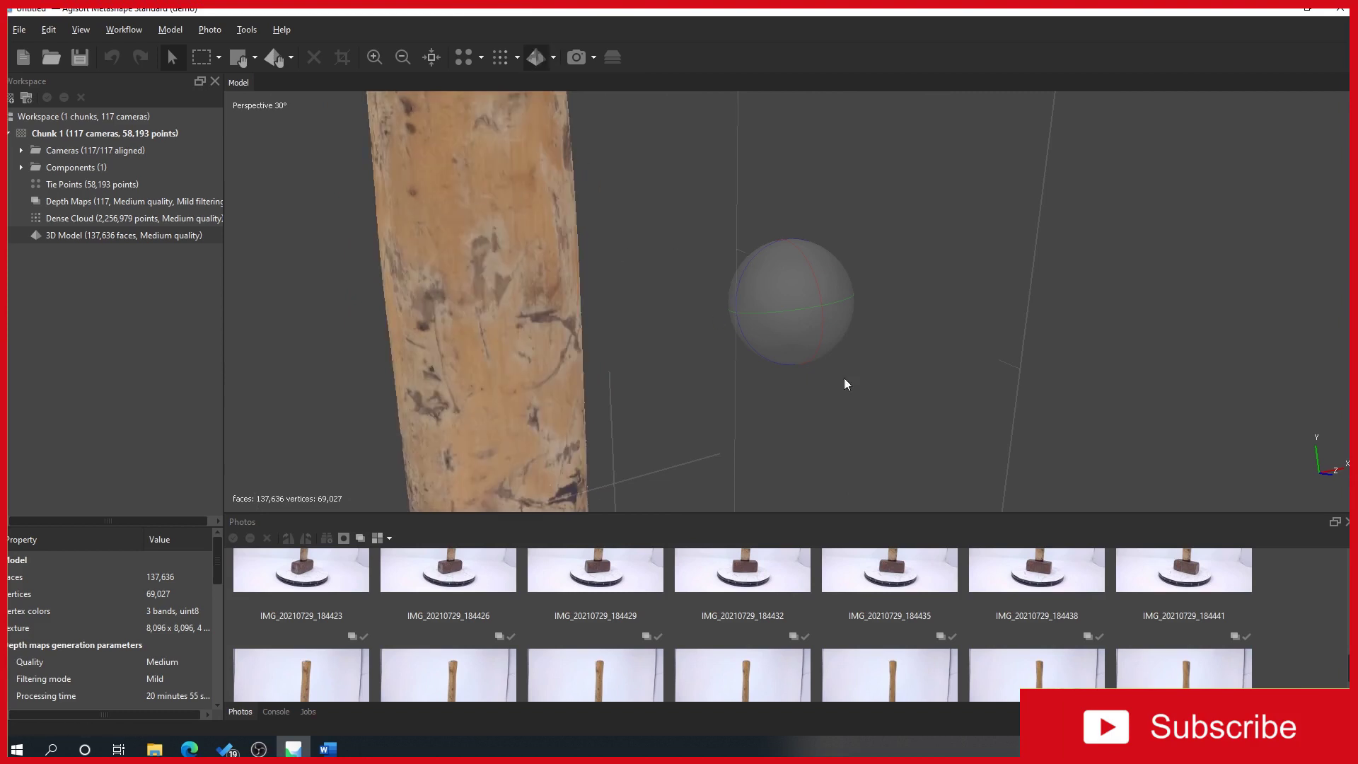
{"action": "scroll", "coordinate": [706, 221], "scroll_direction": "down", "scroll_amount": 3}
{"action": "left_click_drag", "start_coordinate": [707, 221], "coordinate": [835, 368]}
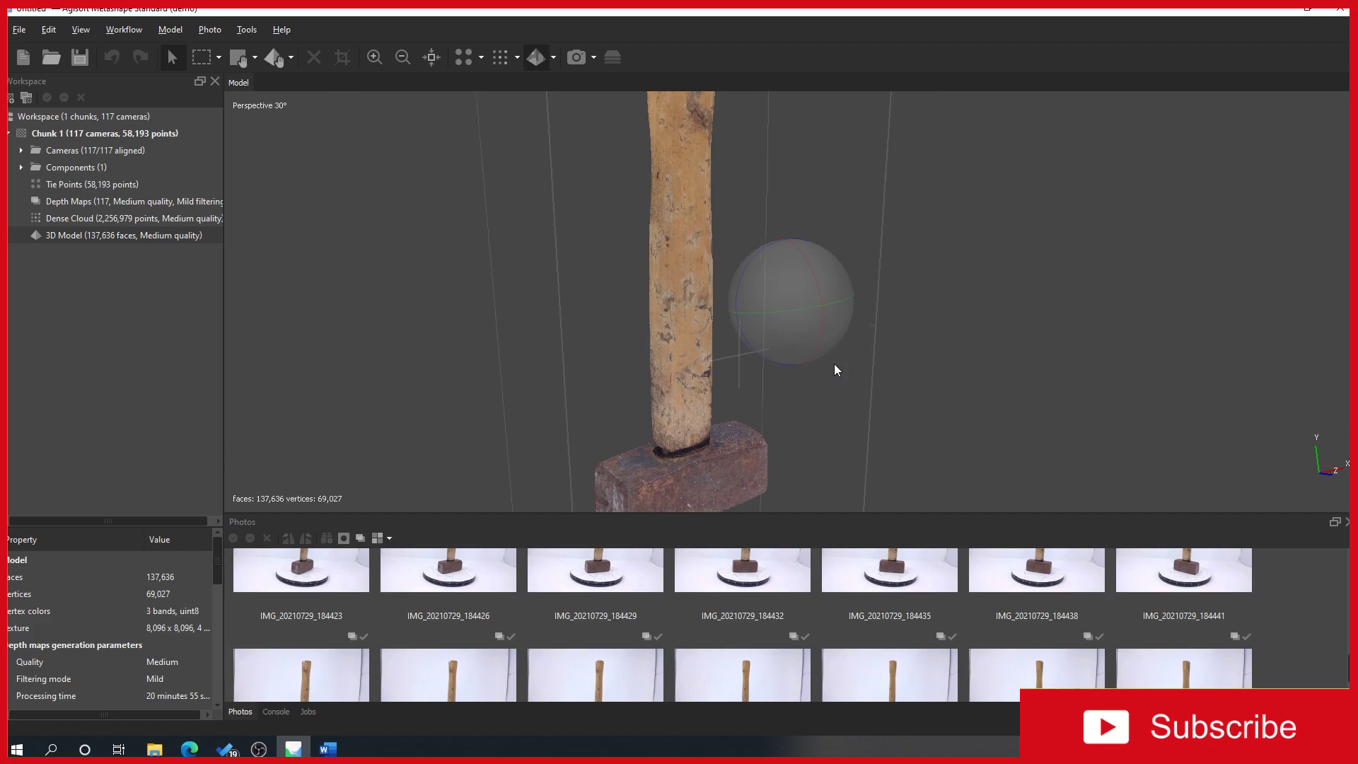
{"action": "left_click_drag", "start_coordinate": [741, 284], "coordinate": [740, 273]}
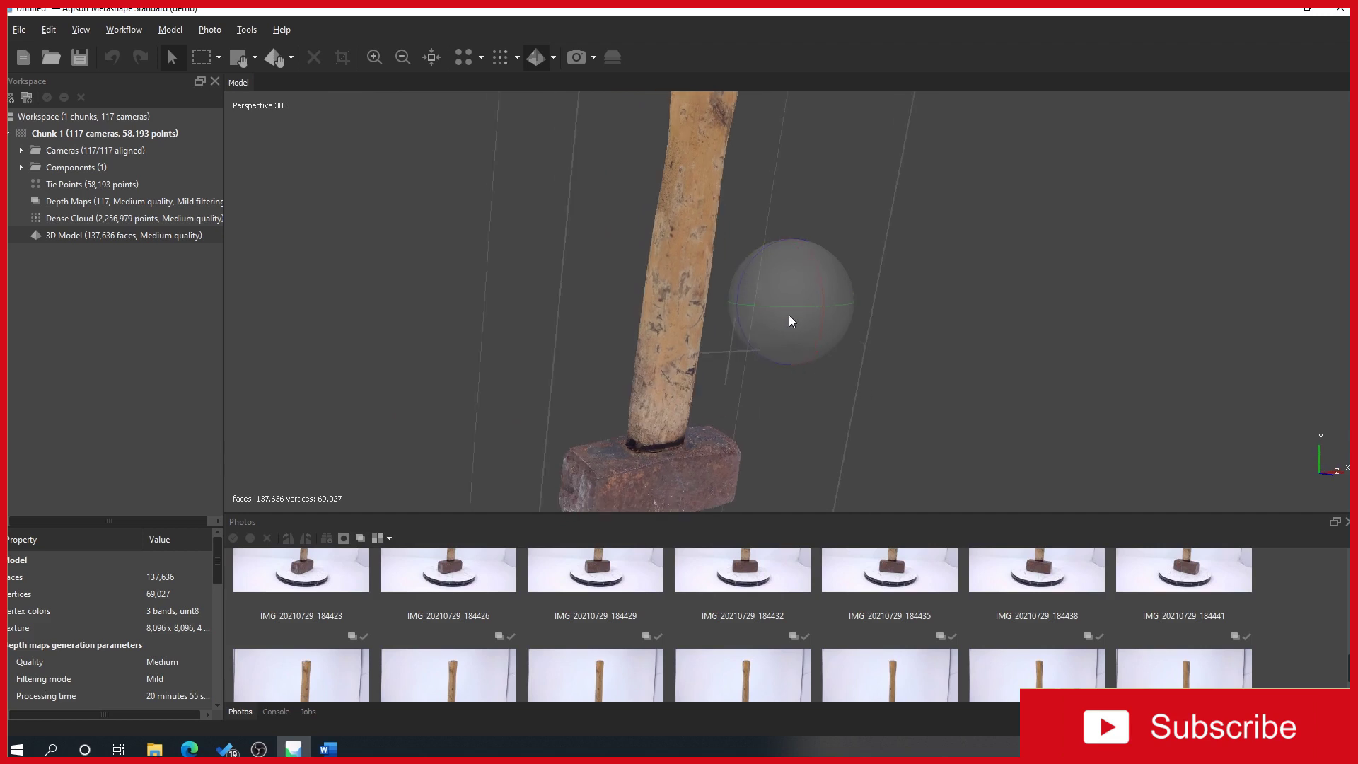
{"action": "left_click_drag", "start_coordinate": [788, 315], "coordinate": [782, 302]}
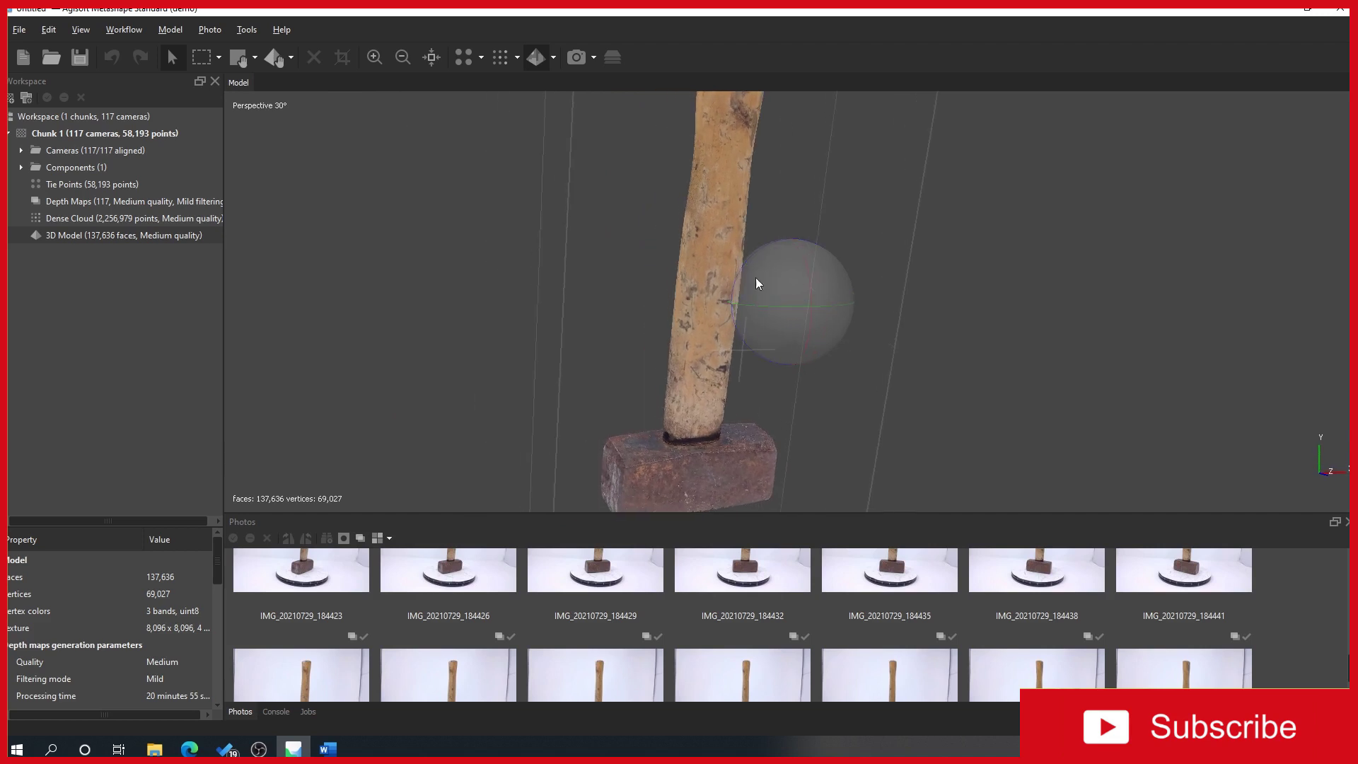
{"action": "left_click_drag", "start_coordinate": [834, 321], "coordinate": [956, 325]}
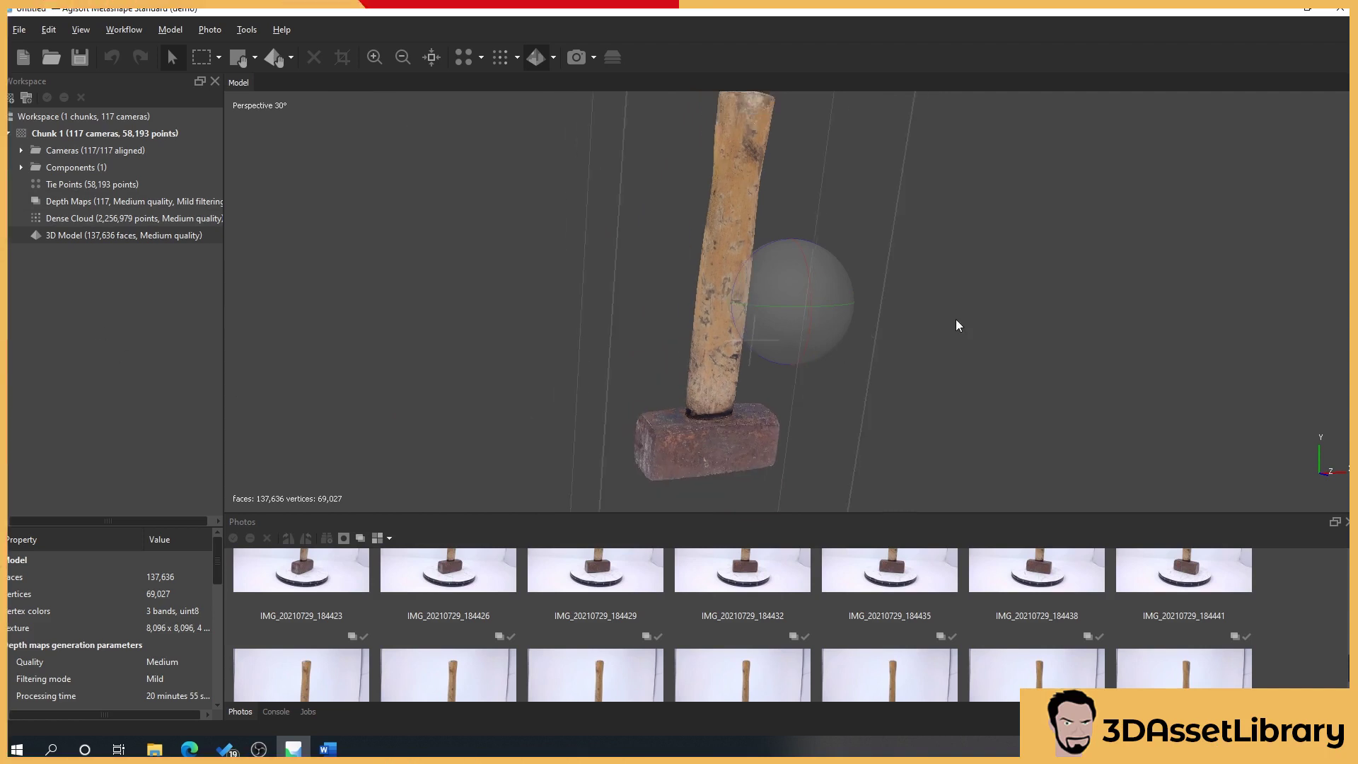
{"action": "right_click_drag", "start_coordinate": [956, 325], "coordinate": [896, 370]}
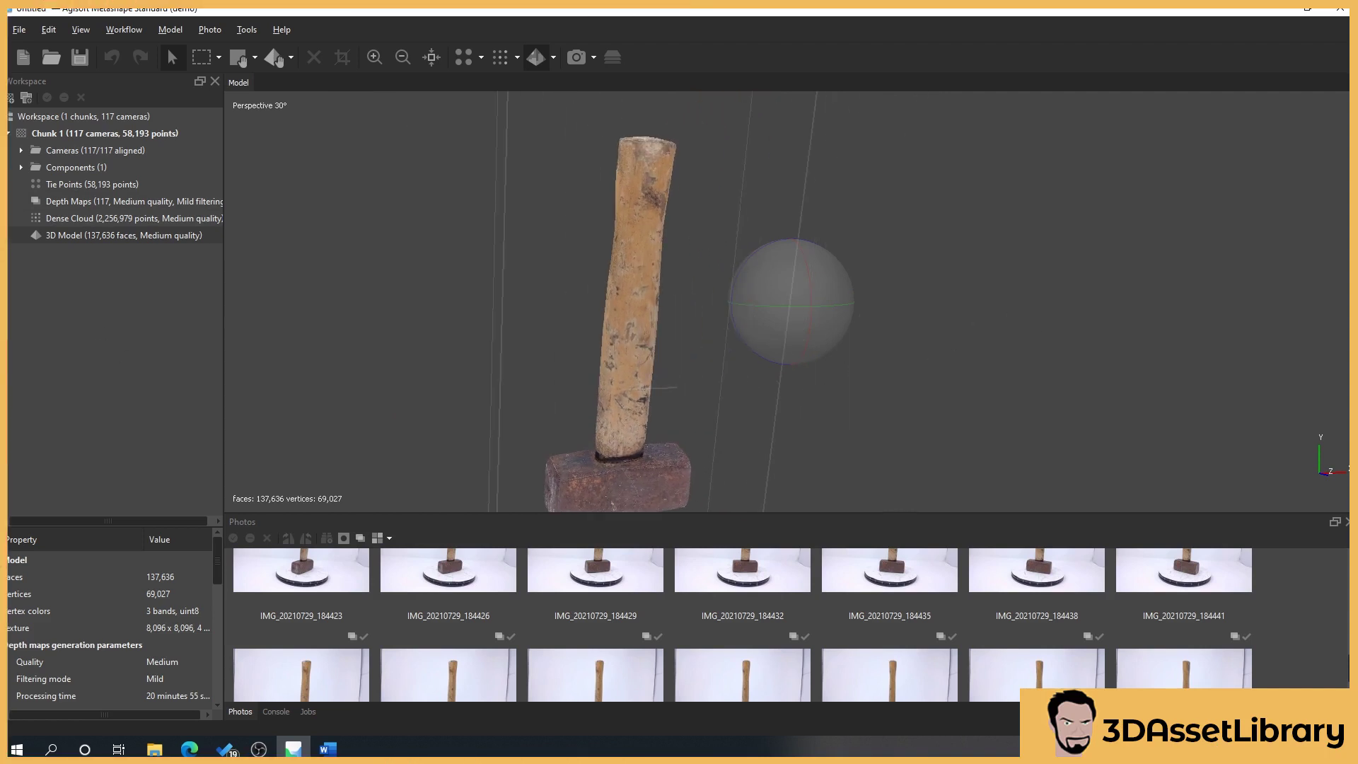
{"action": "key", "text": "alt+Tab"}
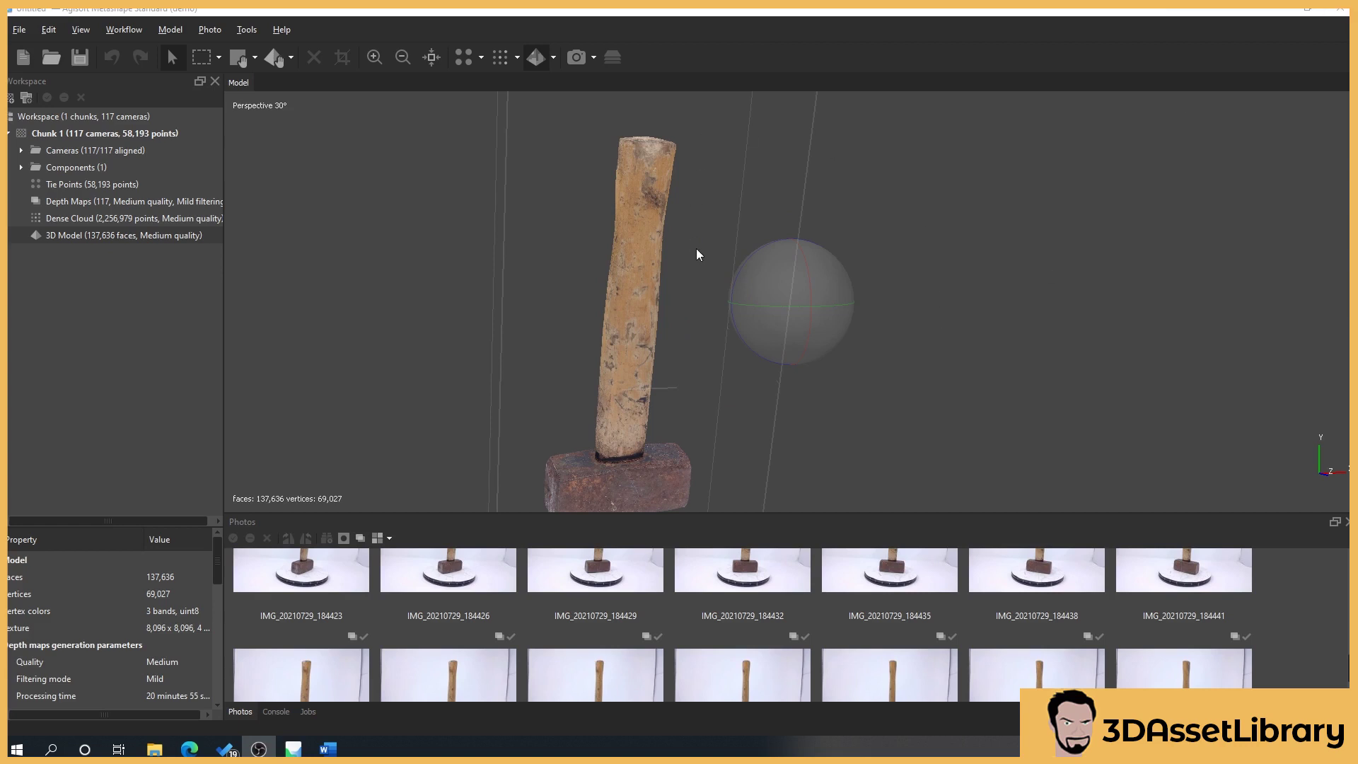
{"action": "left_click_drag", "start_coordinate": [277, 308], "coordinate": [361, 344]}
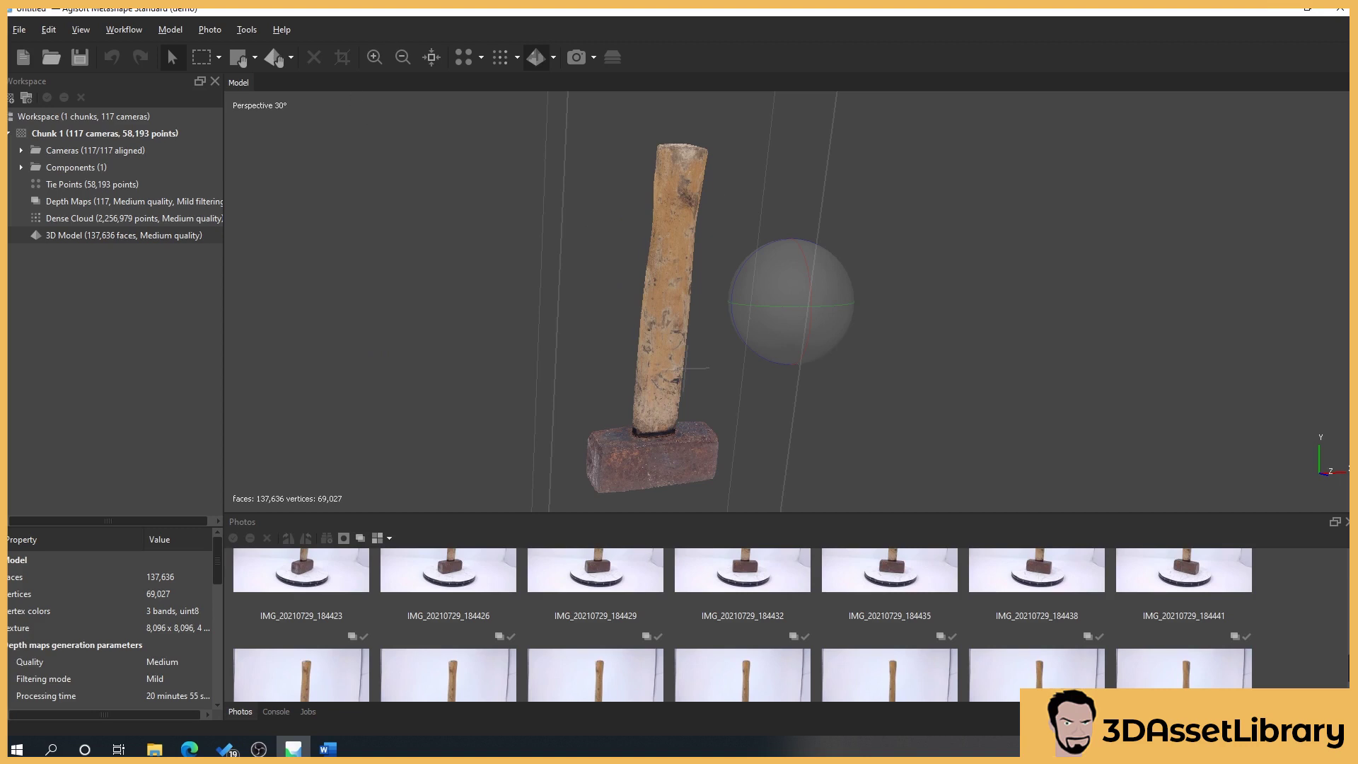
Undo the last model change and orbit the hammer upright facing the viewer.
{"action": "key", "text": "ctrl+z"}
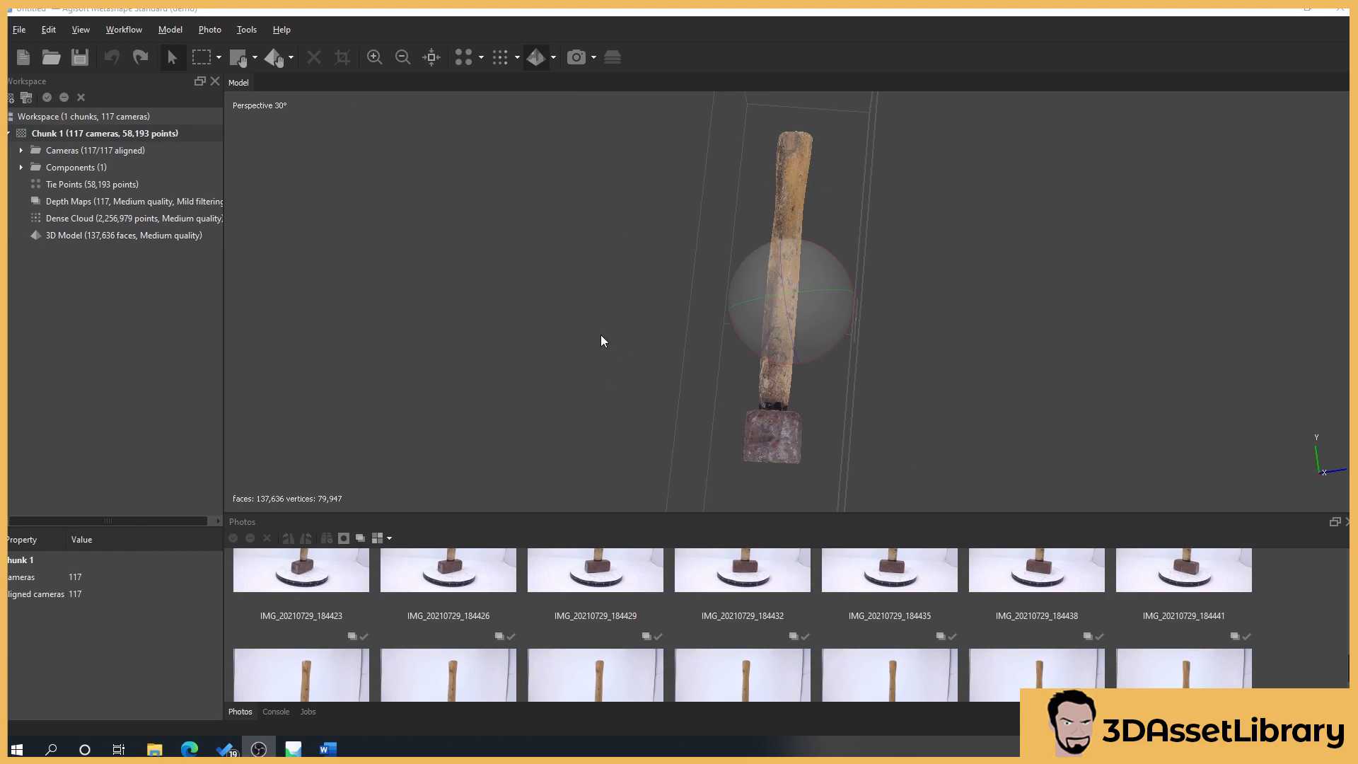
{"action": "left_click_drag", "start_coordinate": [829, 297], "coordinate": [775, 293]}
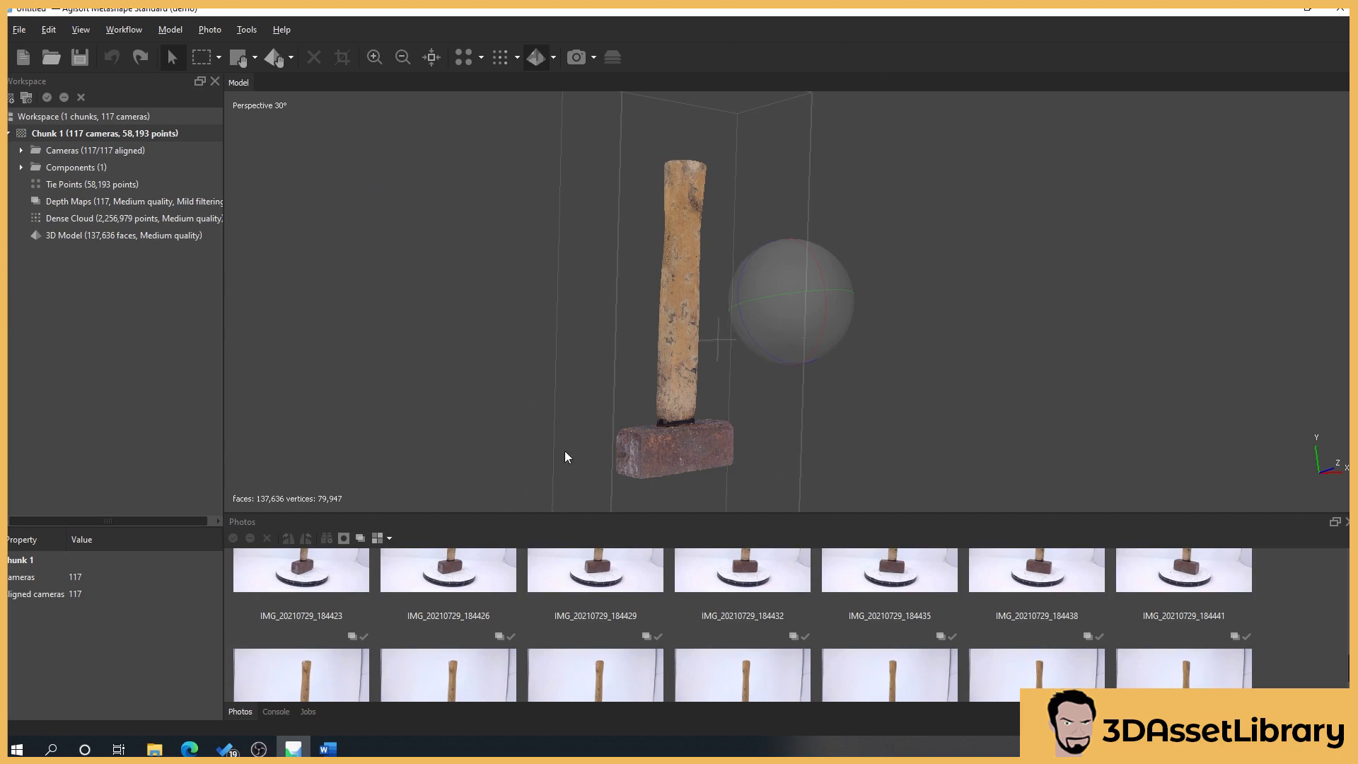
{"action": "left_click_drag", "start_coordinate": [745, 324], "coordinate": [771, 372]}
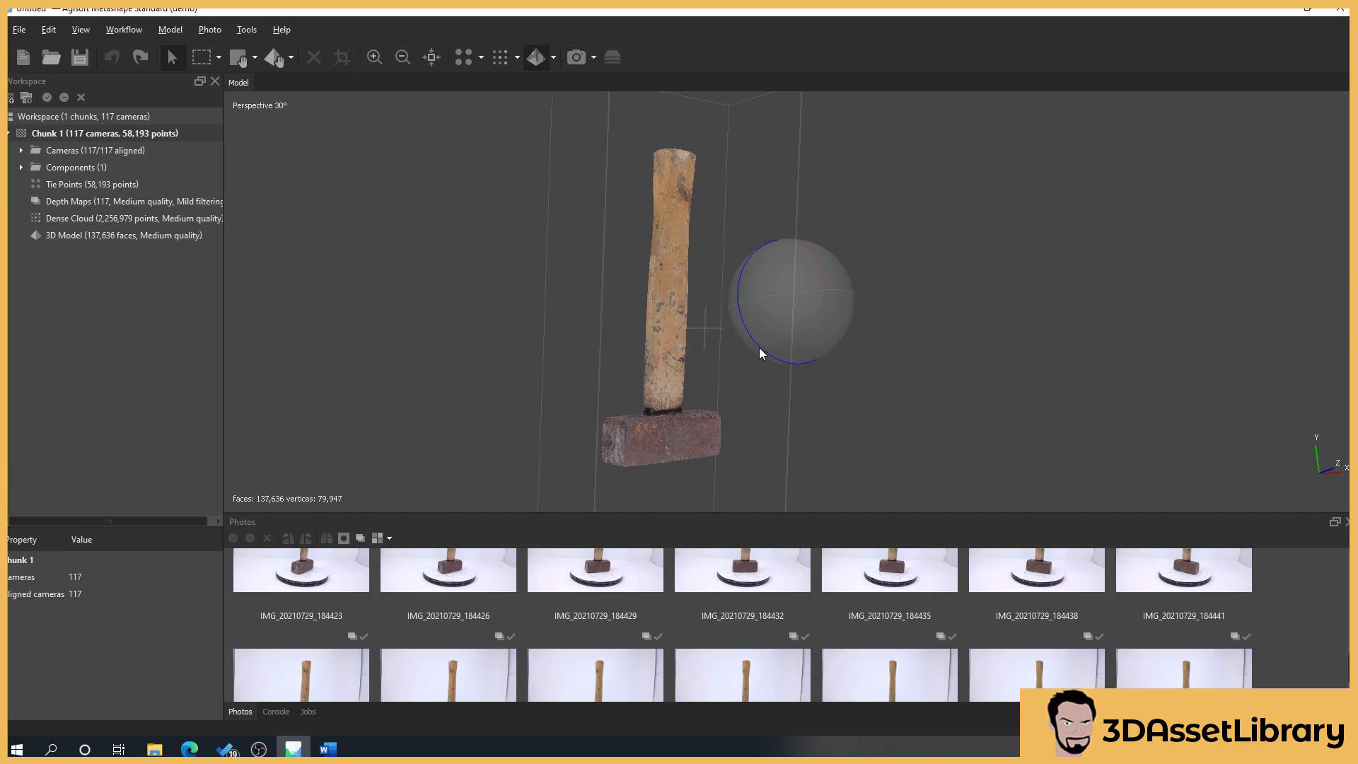
Tilt, rock and roll the textured hammer to inspect it from several angles.
{"action": "left_click_drag", "start_coordinate": [821, 338], "coordinate": [808, 287]}
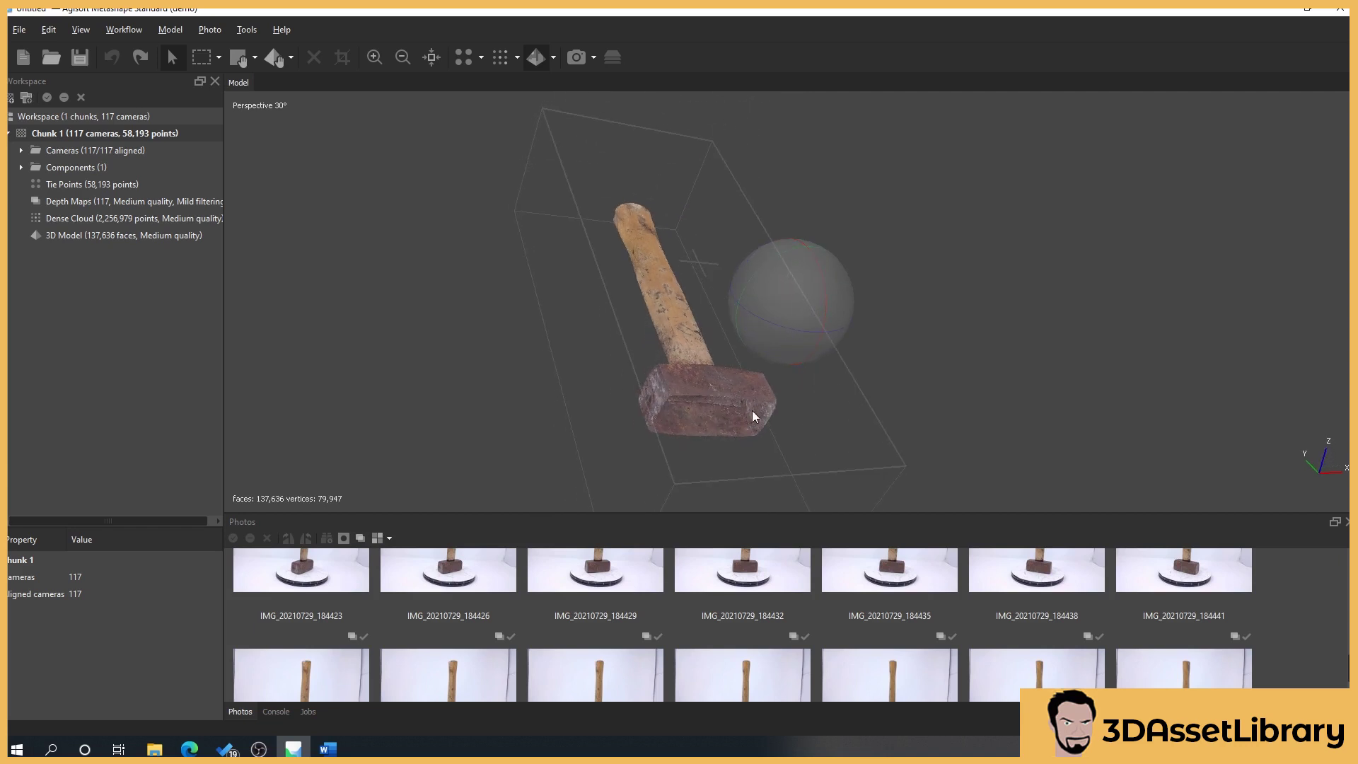
{"action": "left_click_drag", "start_coordinate": [792, 341], "coordinate": [714, 437]}
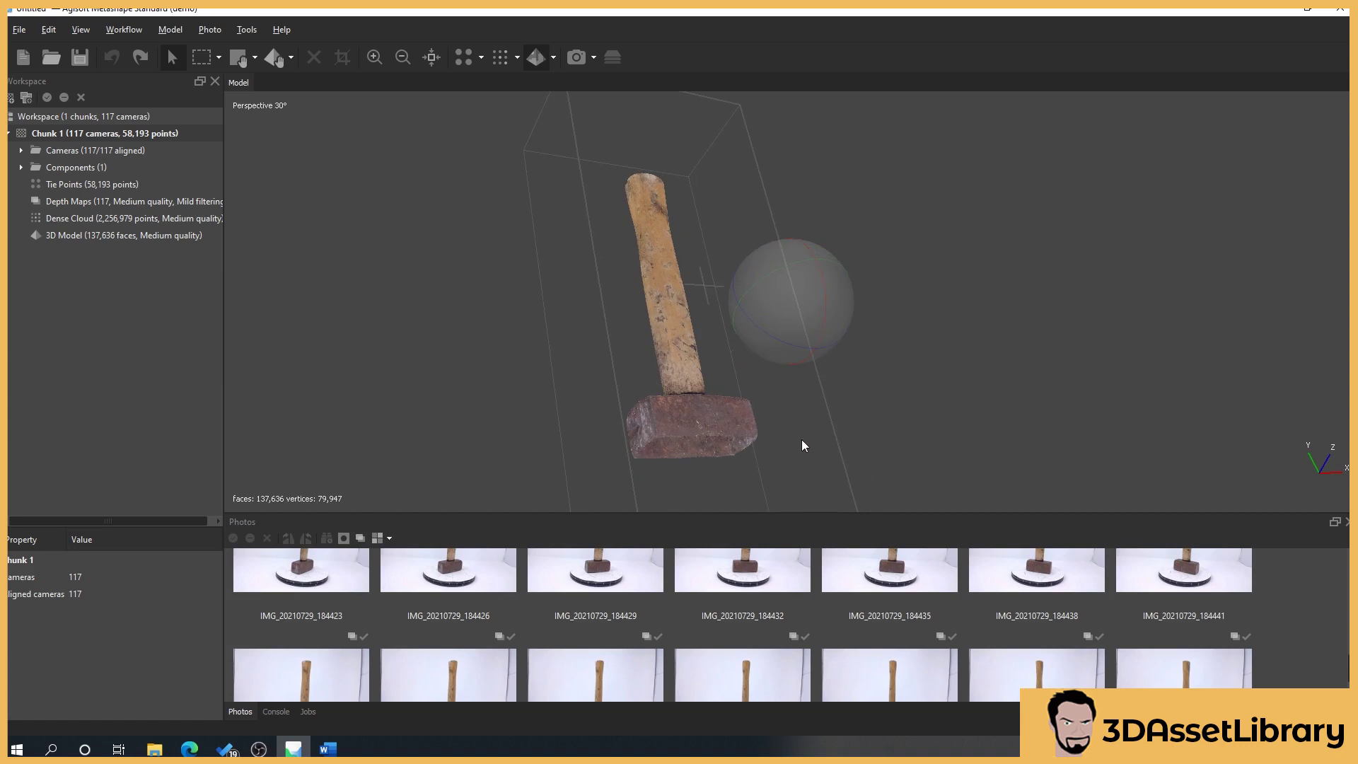
{"action": "left_click_drag", "start_coordinate": [818, 333], "coordinate": [730, 324]}
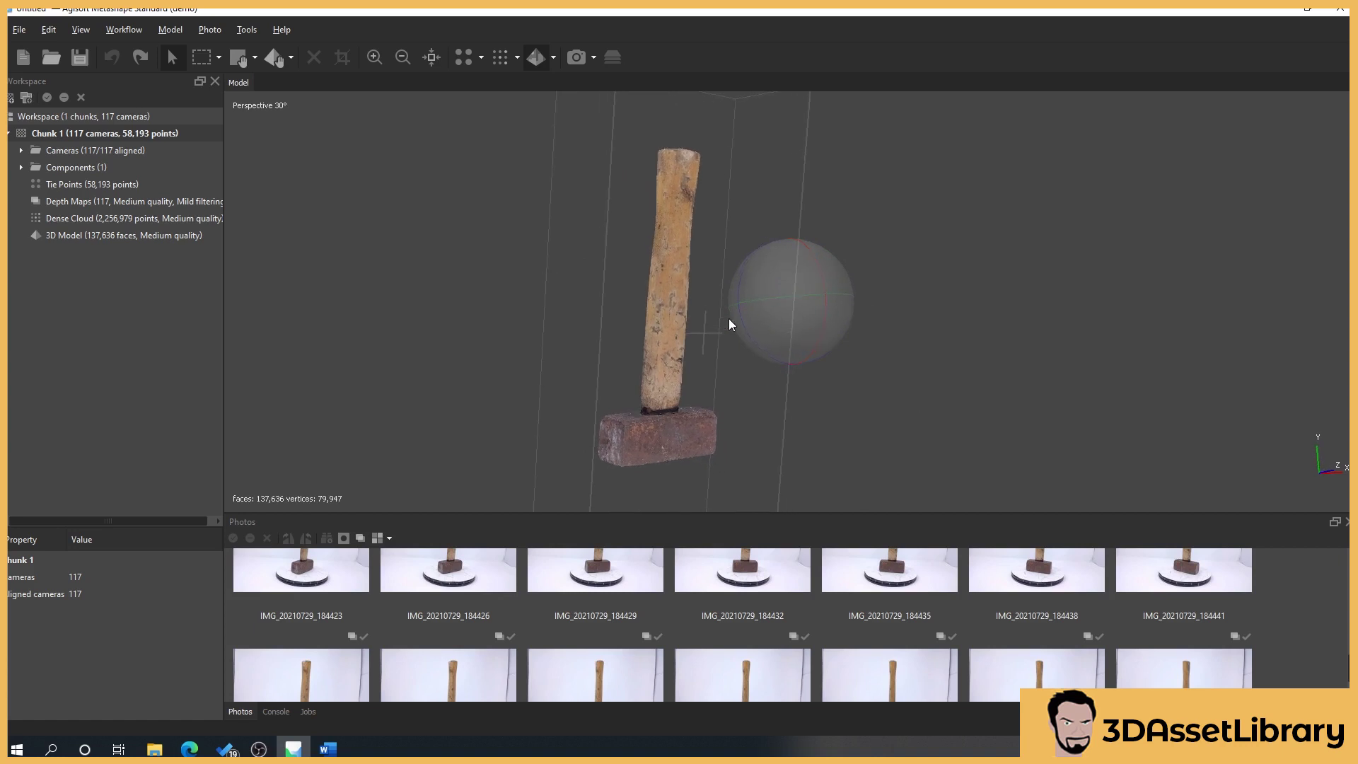
{"action": "left_click_drag", "start_coordinate": [801, 300], "coordinate": [771, 301]}
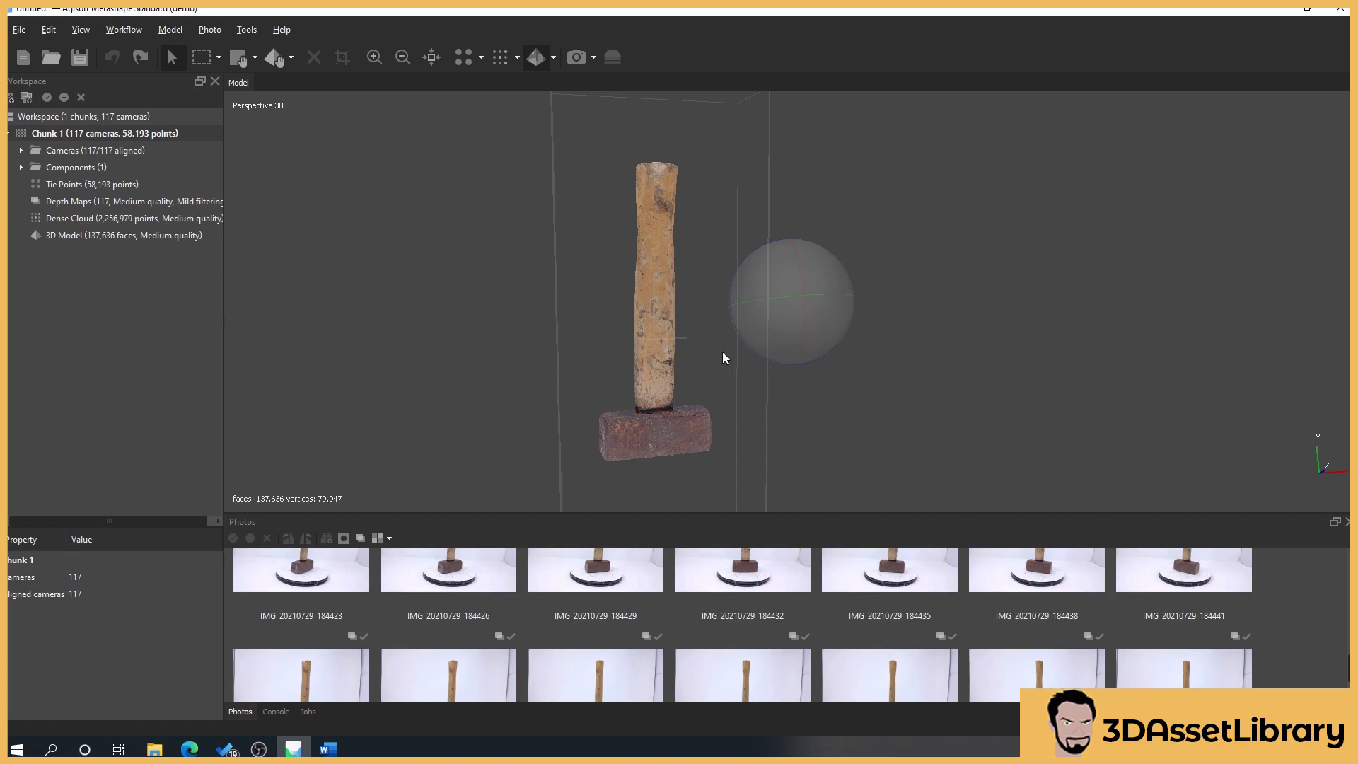
{"action": "left_click_drag", "start_coordinate": [738, 329], "coordinate": [778, 295]}
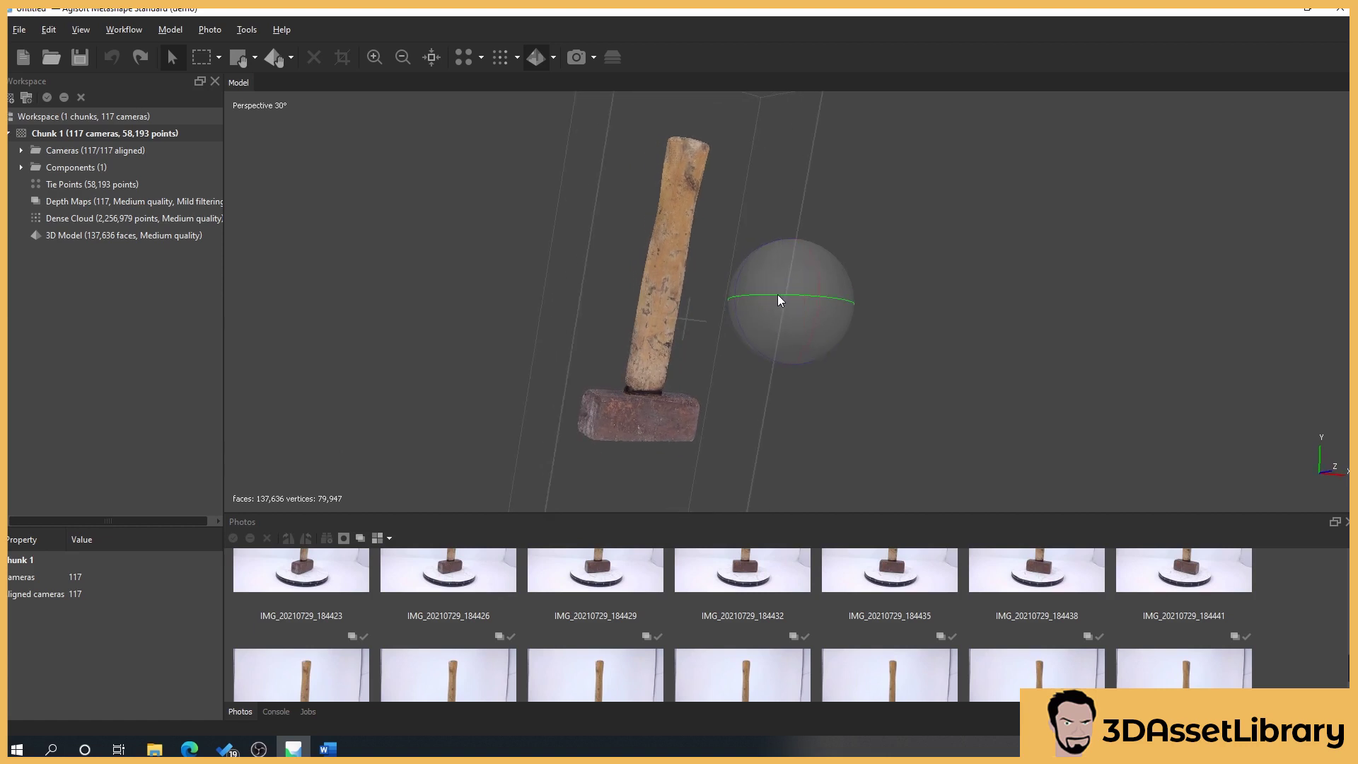